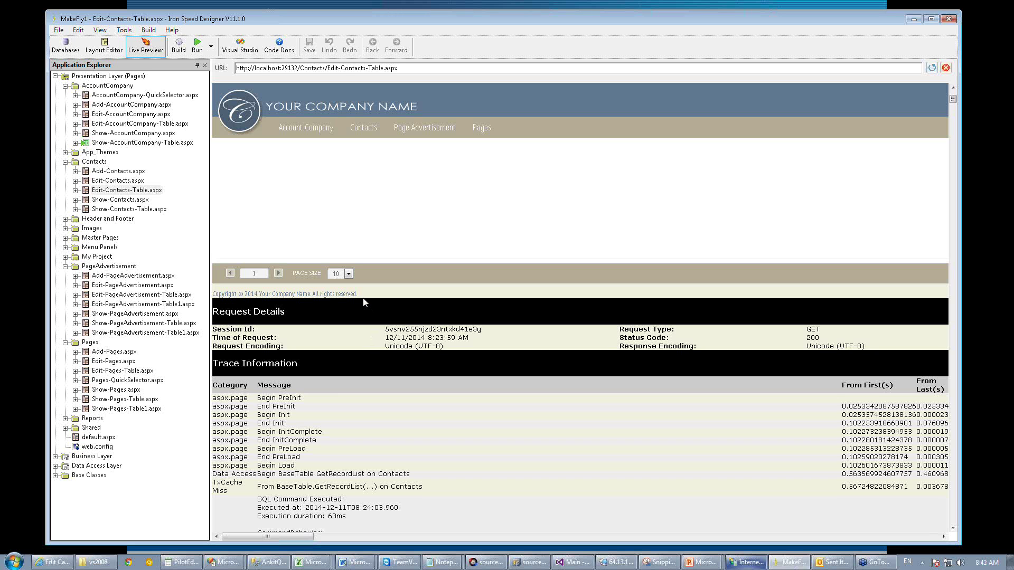
Check which ASCX file the Pagination control in ContactsTableControl uses, and list the pagination files in the Shared folder.
{"action": "left_click", "coordinate": [104, 48]}
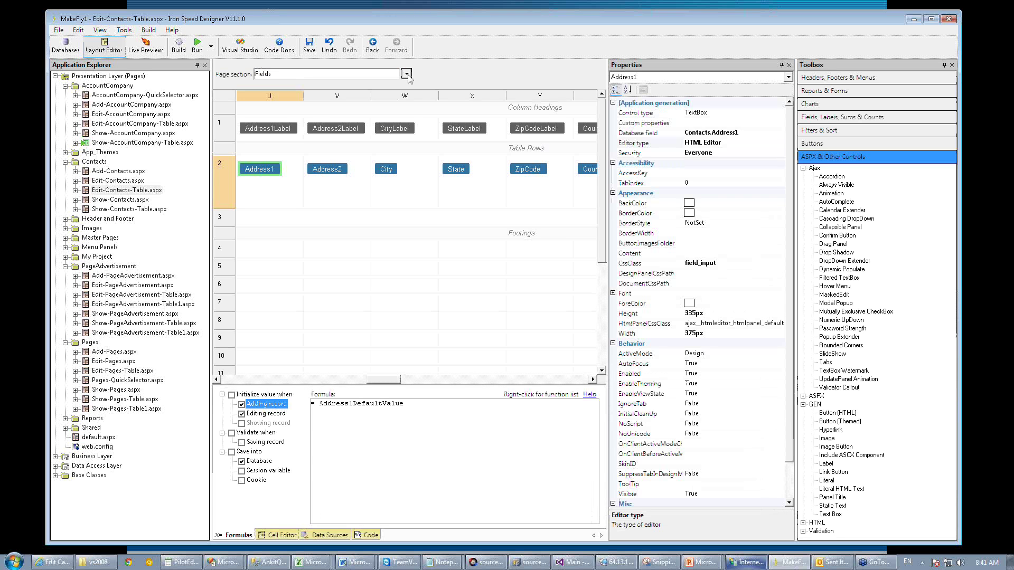
{"action": "left_click", "coordinate": [406, 74]}
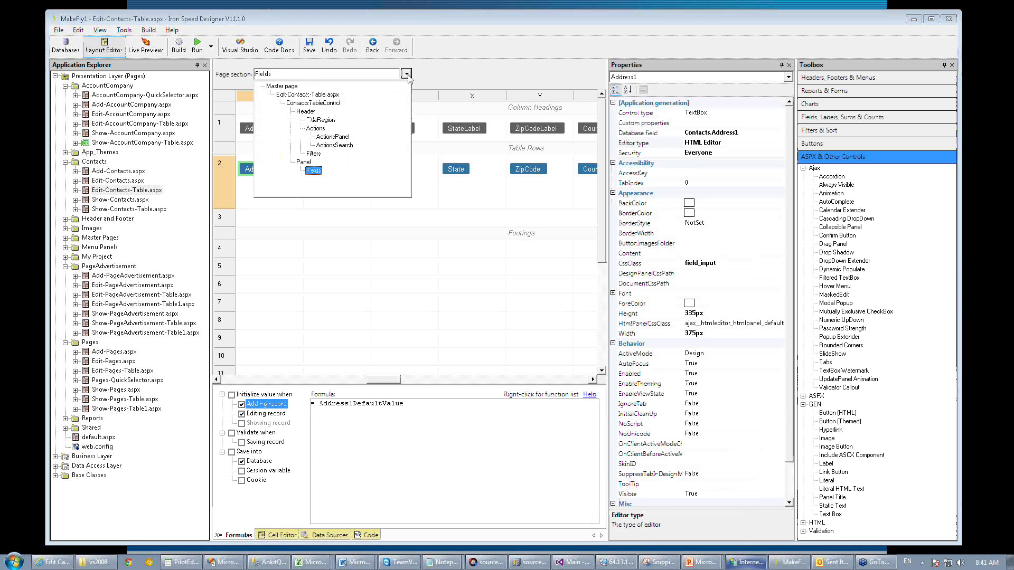
{"action": "left_click", "coordinate": [312, 103]}
{"action": "left_click", "coordinate": [336, 202]}
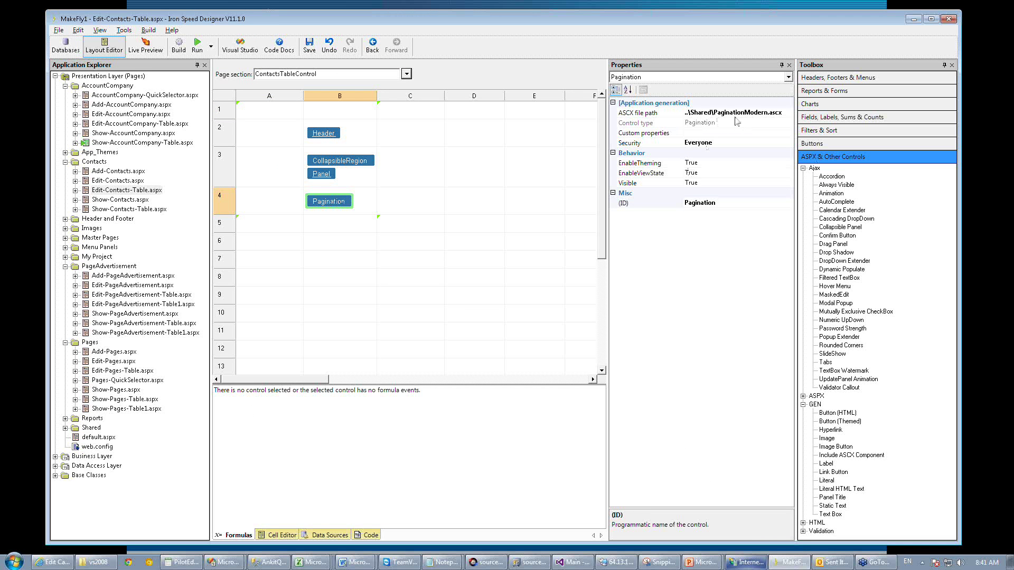
{"action": "left_click", "coordinate": [781, 113]}
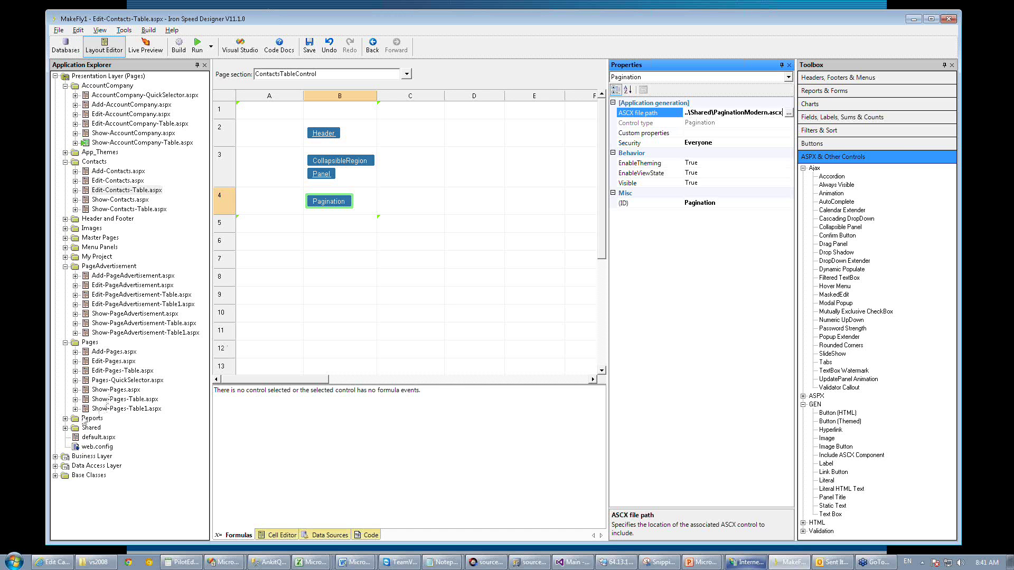
{"action": "left_click", "coordinate": [65, 428]}
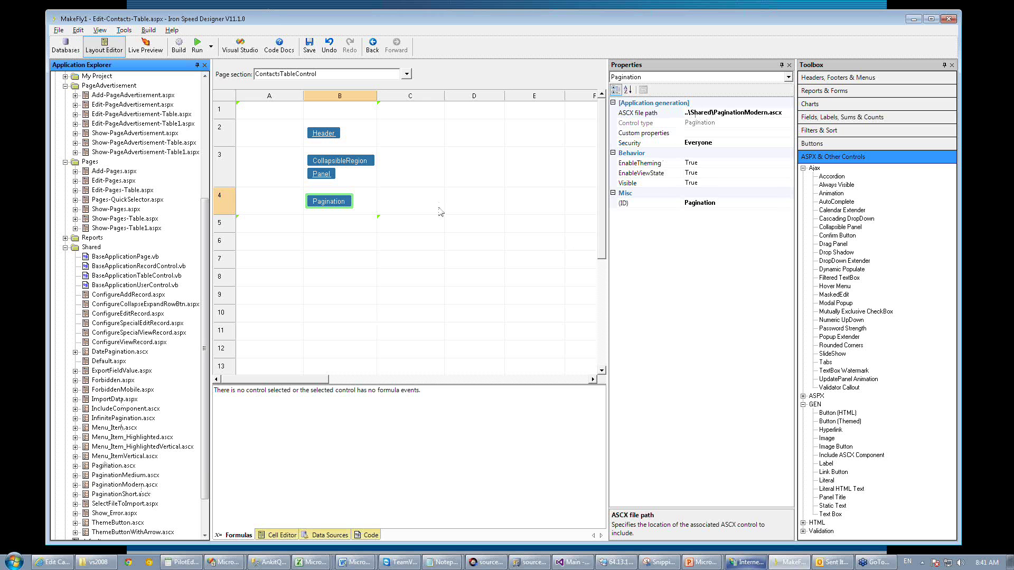
{"action": "key", "text": "alt+Tab"}
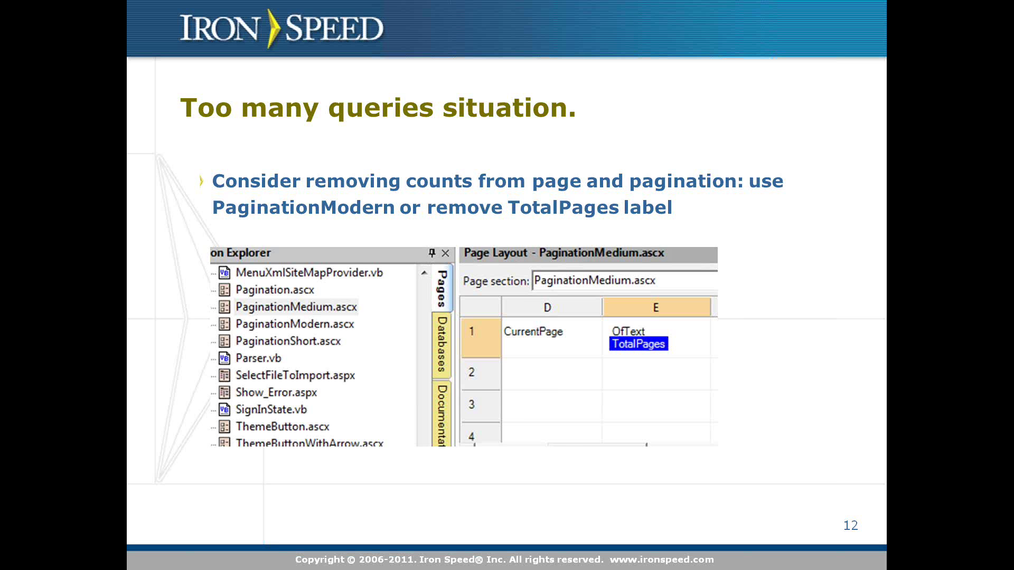
{"action": "key", "text": "Right"}
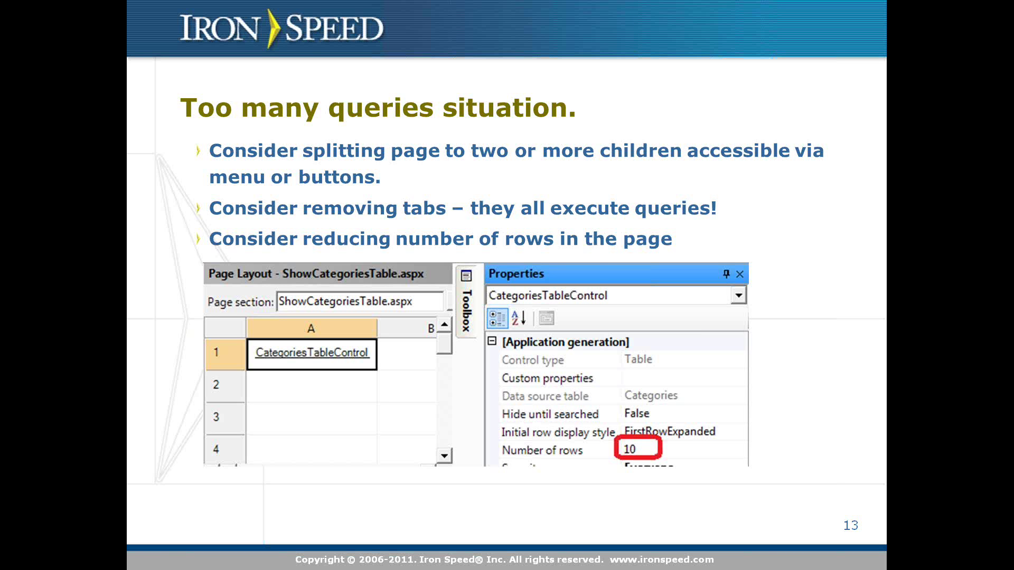
{"action": "key", "text": "alt+Tab"}
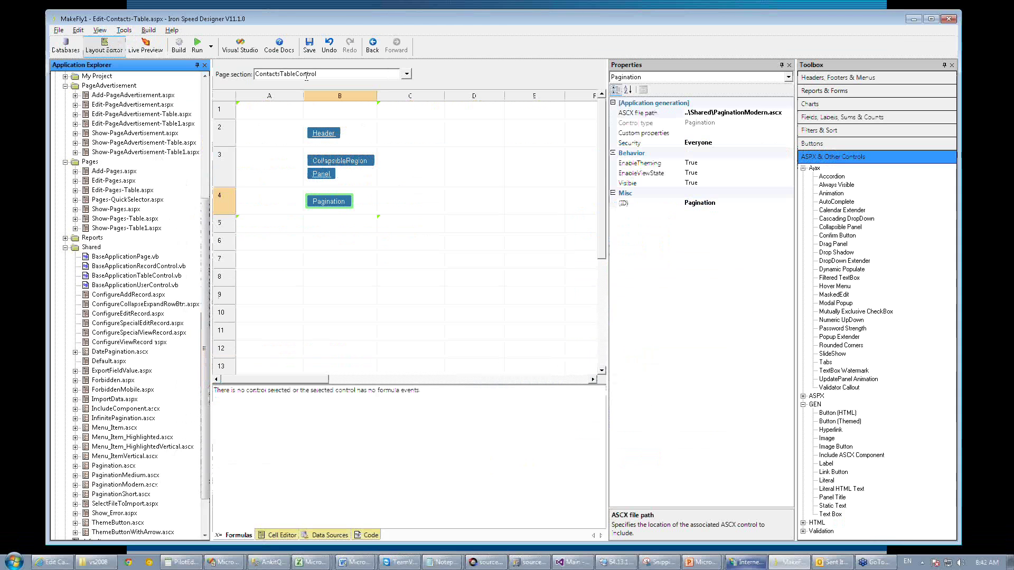
Open Edit-Pages.aspx in the layout and examine the tab container and child table controls at page level.
{"action": "double_click", "coordinate": [108, 181]}
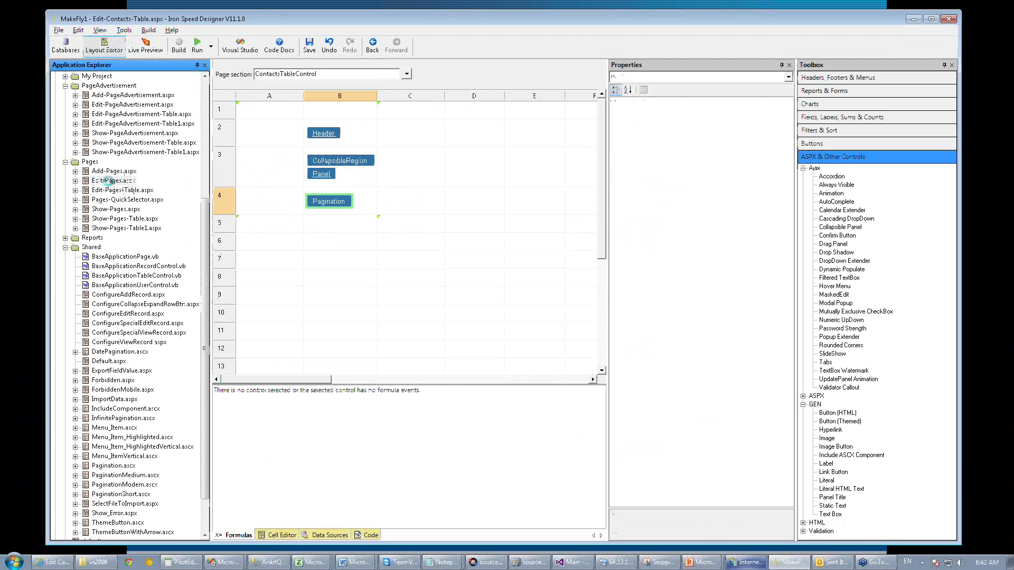
{"action": "left_click", "coordinate": [406, 74]}
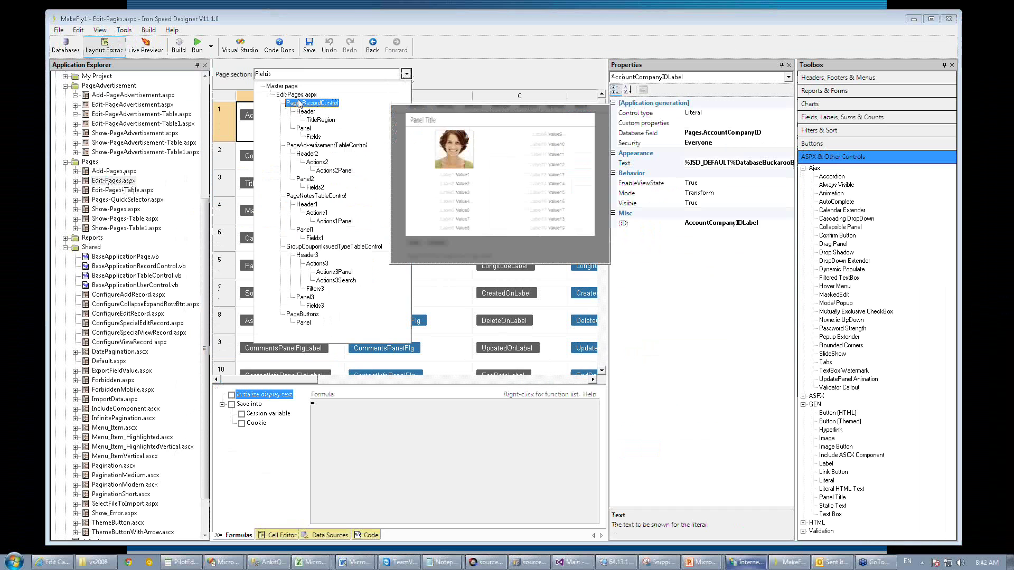
{"action": "left_click", "coordinate": [299, 104]}
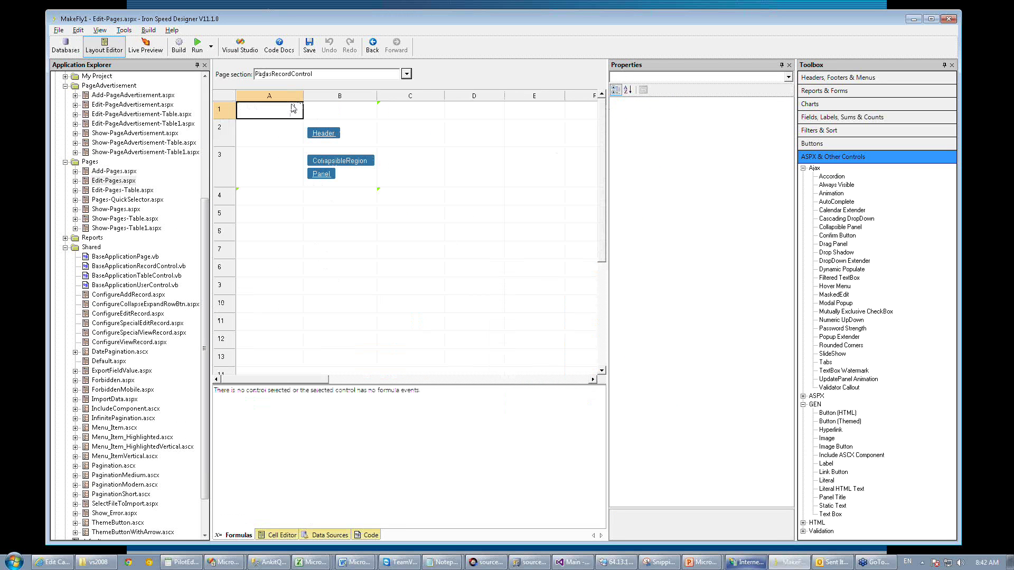
{"action": "left_click", "coordinate": [406, 75]}
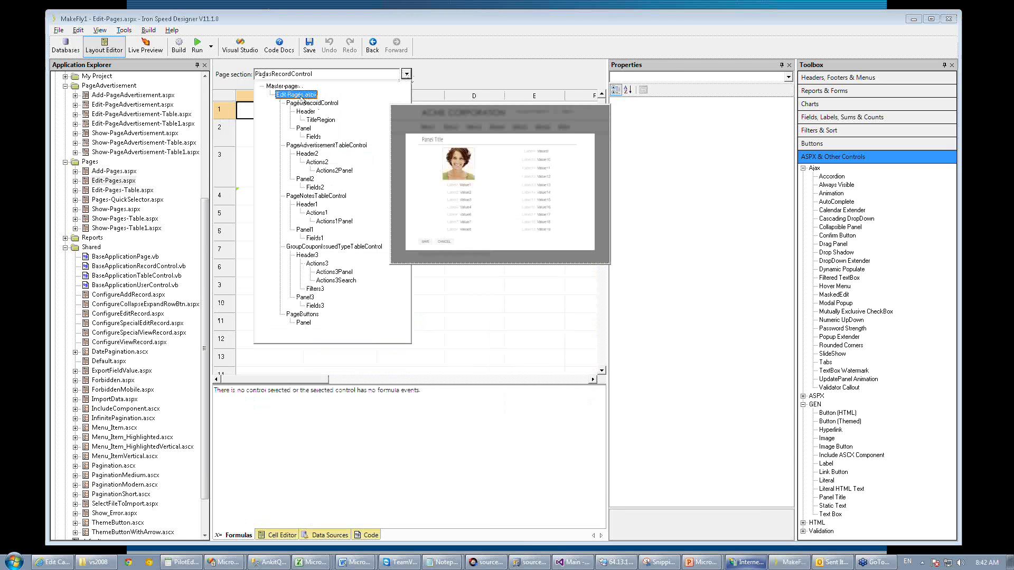
{"action": "left_click", "coordinate": [299, 95]}
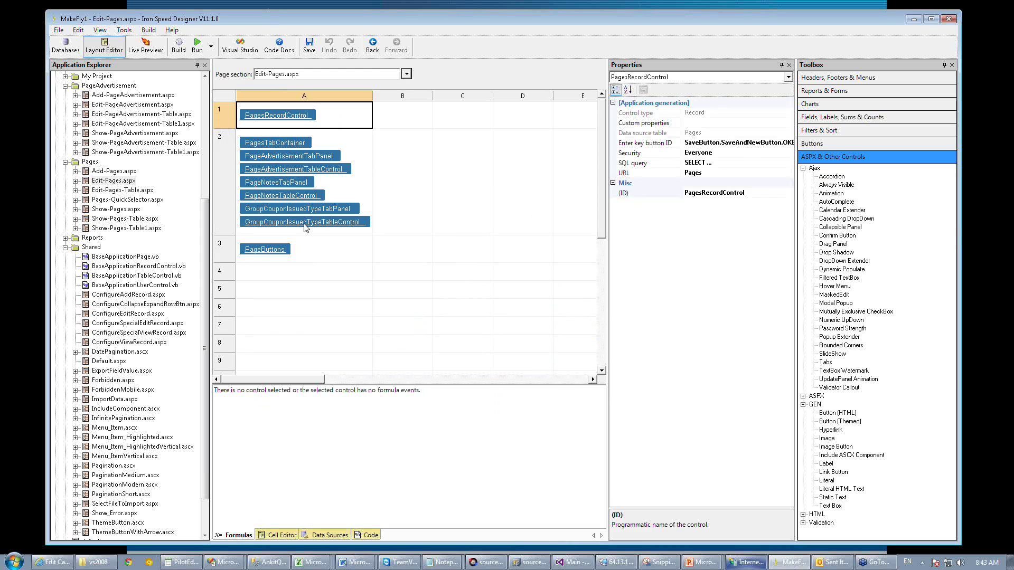
{"action": "left_click", "coordinate": [355, 197]}
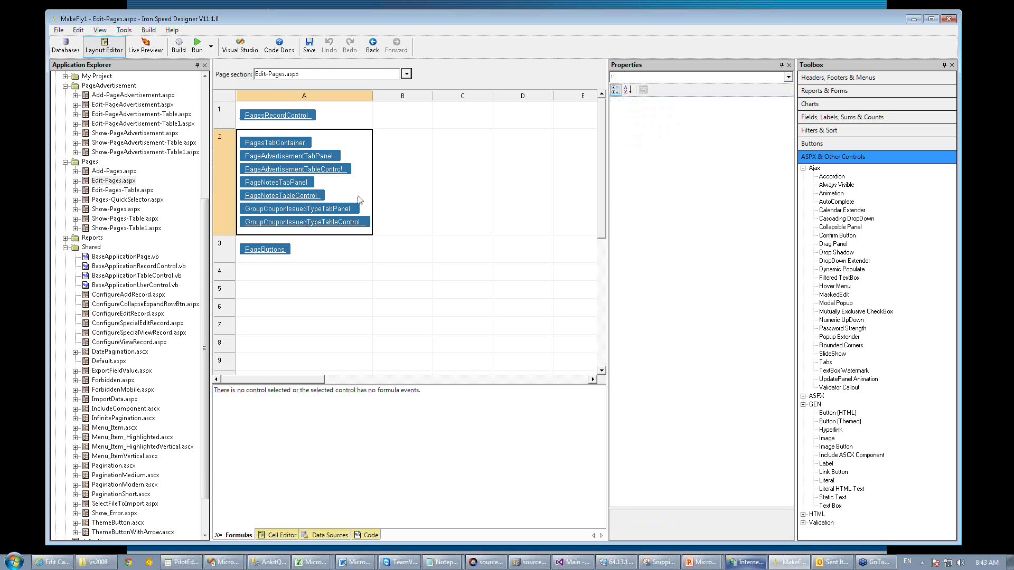
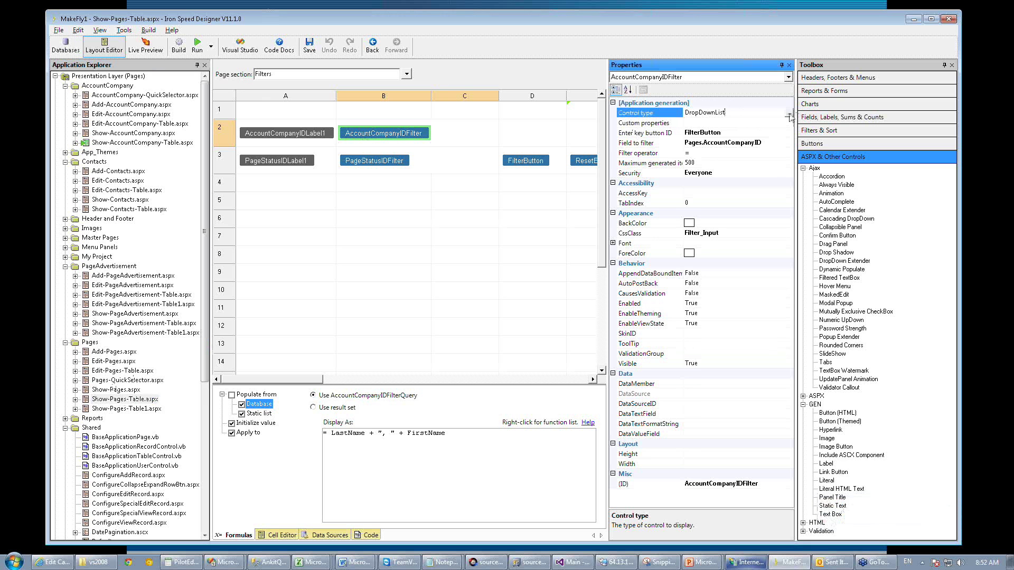
Change the AccountCompanyIDFilter control's display style to Quick Selector and preview the full width of Show-Pages-Table.aspx live.
{"action": "left_click", "coordinate": [788, 113]}
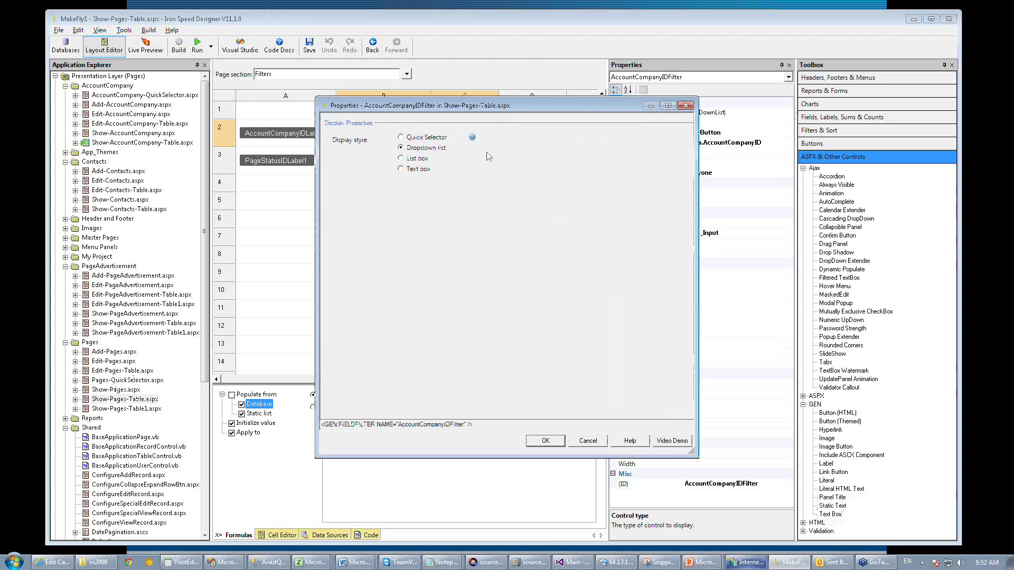
{"action": "left_click", "coordinate": [412, 138]}
{"action": "left_click", "coordinate": [546, 441]}
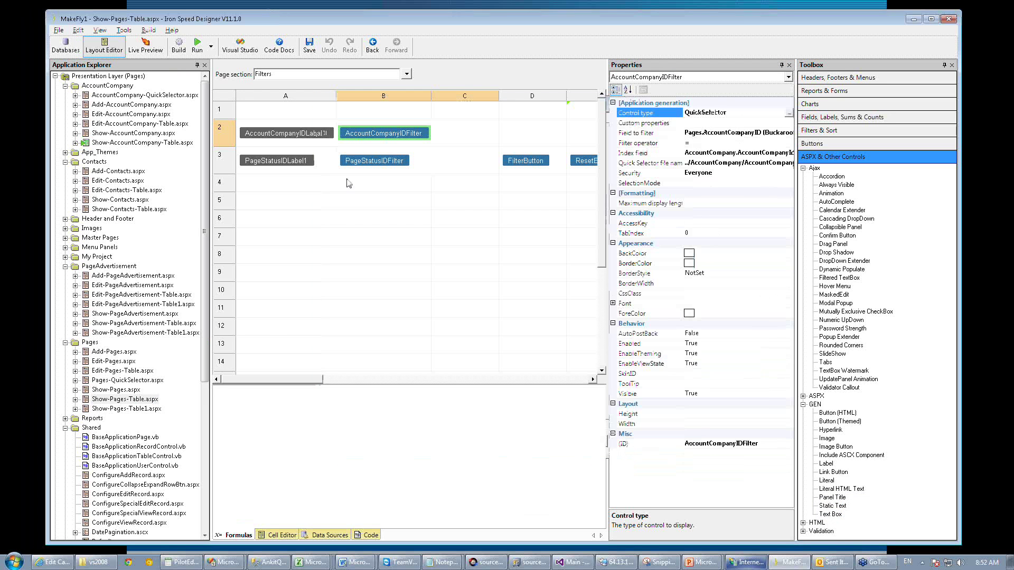
{"action": "left_click", "coordinate": [145, 46]}
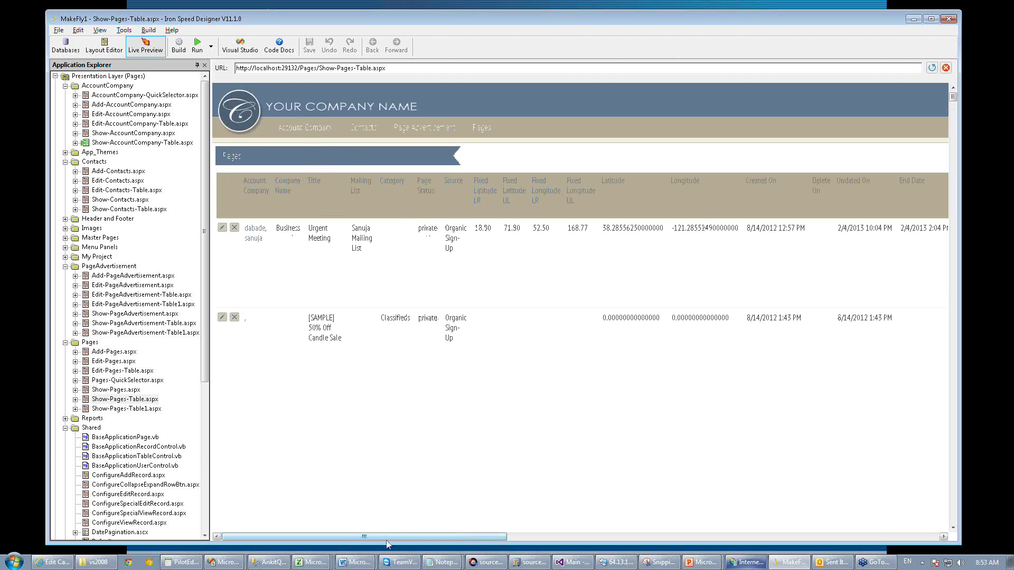
{"action": "left_click_drag", "start_coordinate": [376, 537], "coordinate": [859, 538]}
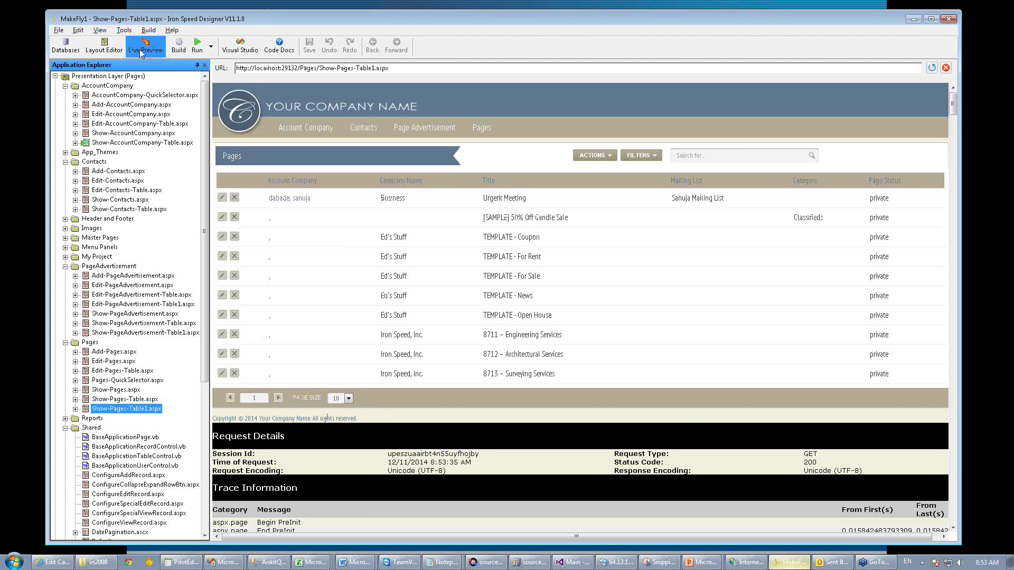
Return to layout editing and open the Fields section of Show-Pages-Table.aspx.
{"action": "left_click", "coordinate": [104, 49]}
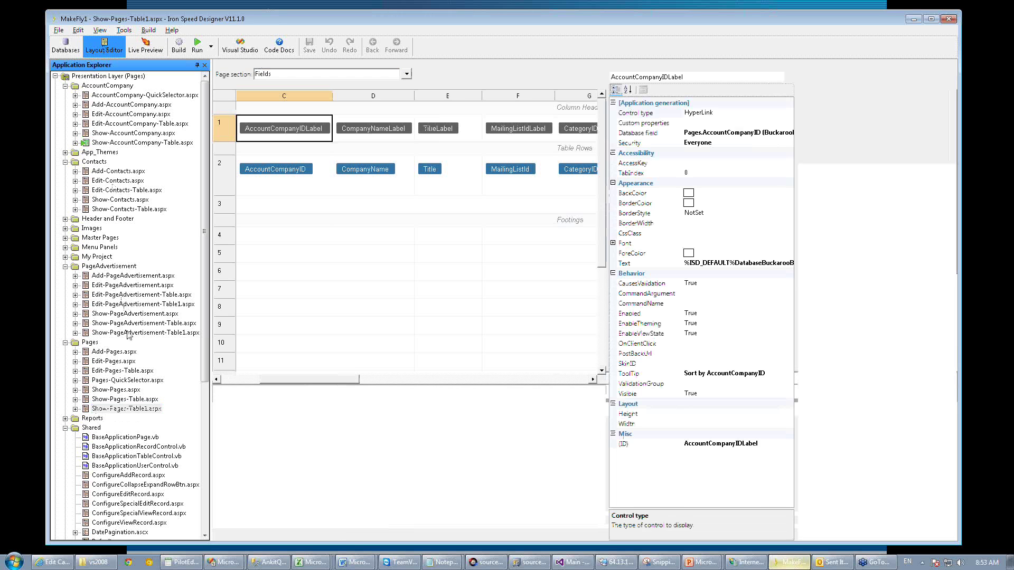
{"action": "left_click", "coordinate": [138, 400]}
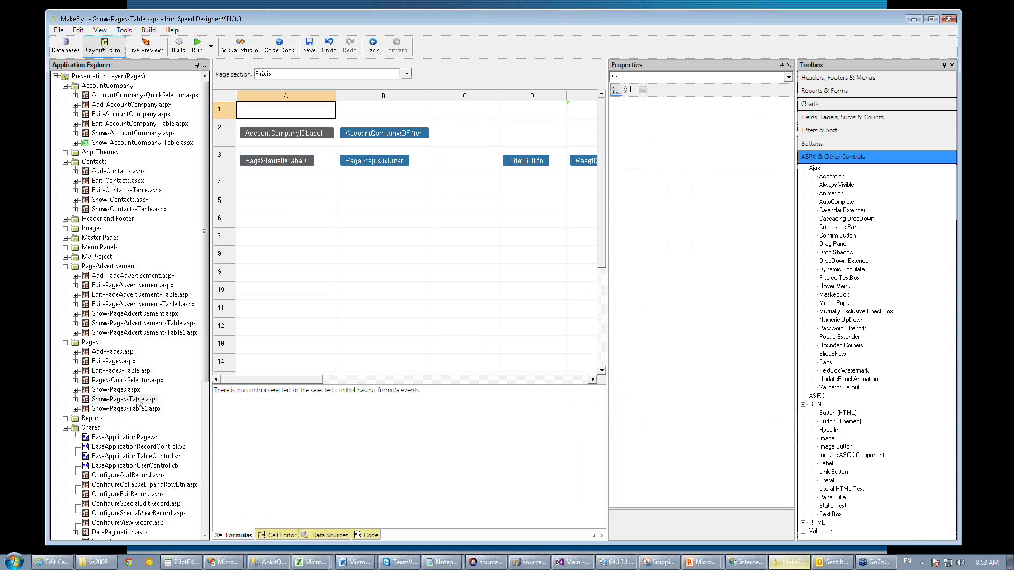
{"action": "left_click", "coordinate": [138, 400]}
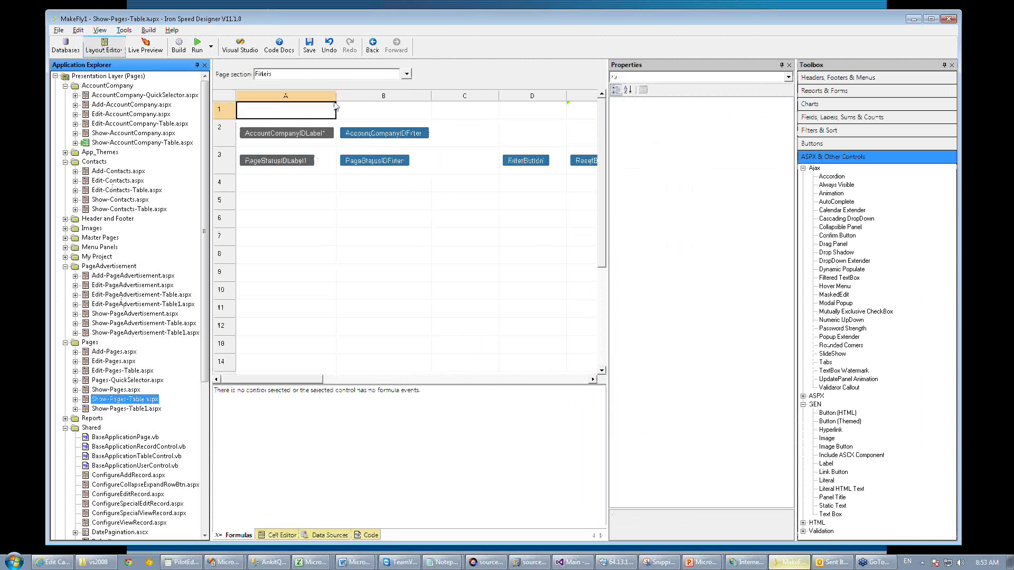
{"action": "left_click", "coordinate": [407, 74]}
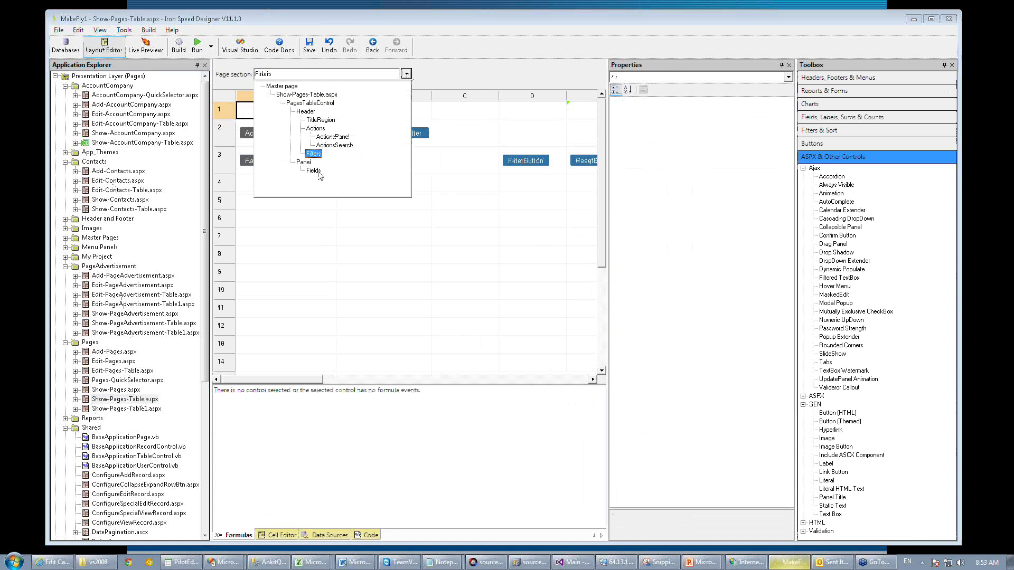
{"action": "left_click", "coordinate": [285, 196]}
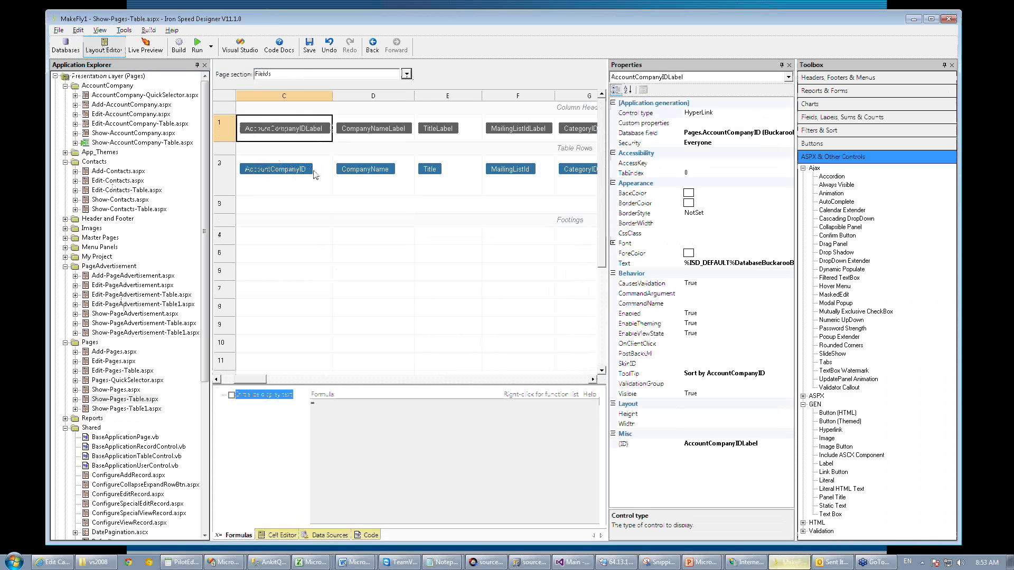
Auto-hide the Toolbox and remove columns E to H, Title through PageStatusID, from the Fields section.
{"action": "left_click", "coordinate": [450, 97]}
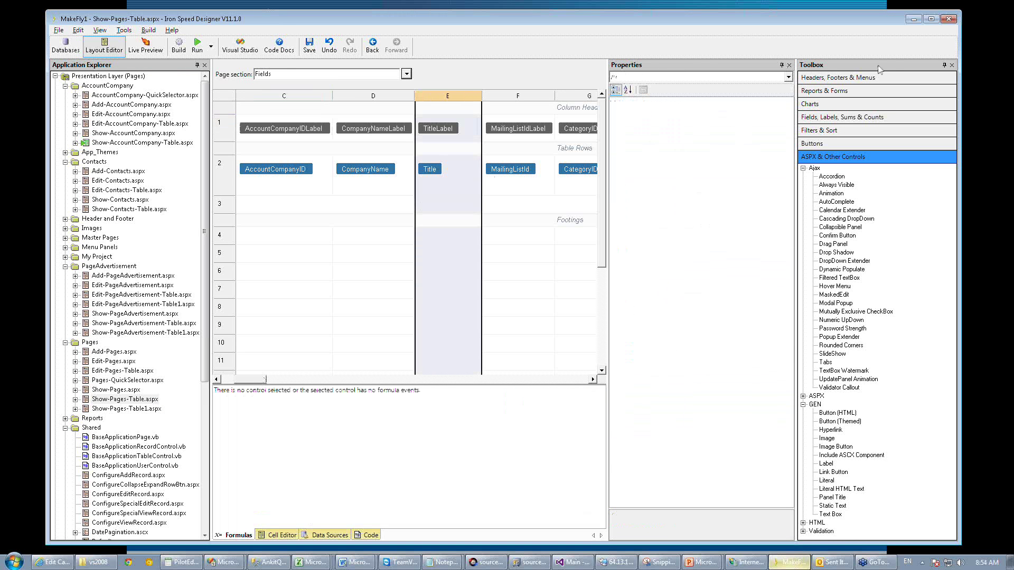
{"action": "left_click", "coordinate": [944, 65]}
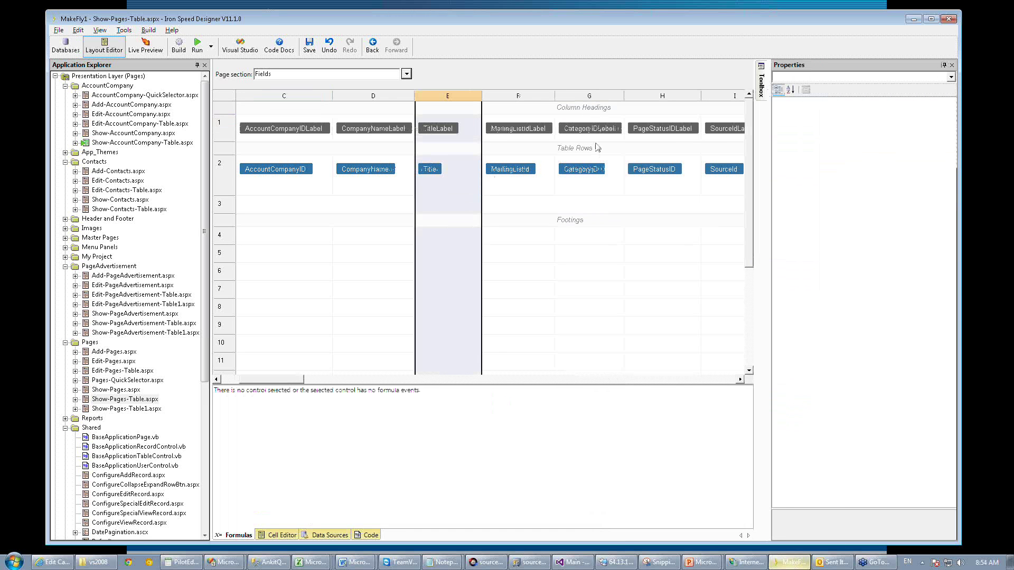
{"action": "left_click", "coordinate": [664, 96], "text": "shift"}
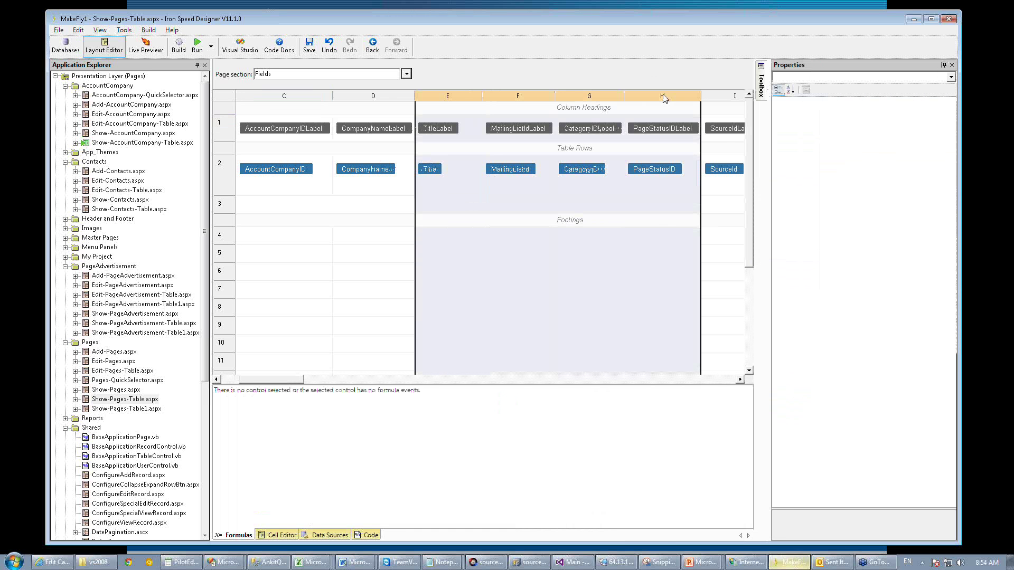
{"action": "right_click", "coordinate": [664, 99]}
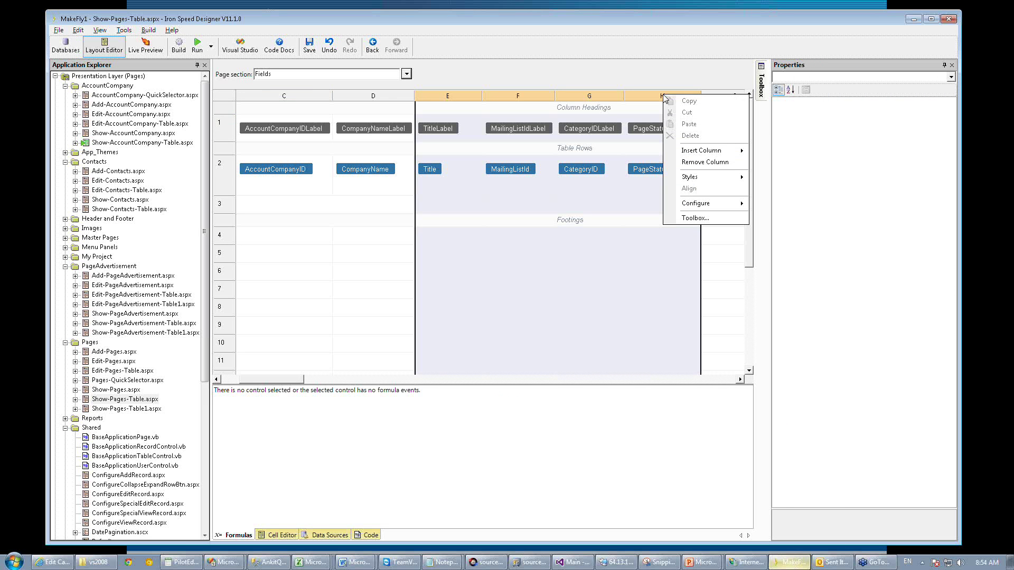
{"action": "left_click", "coordinate": [699, 162]}
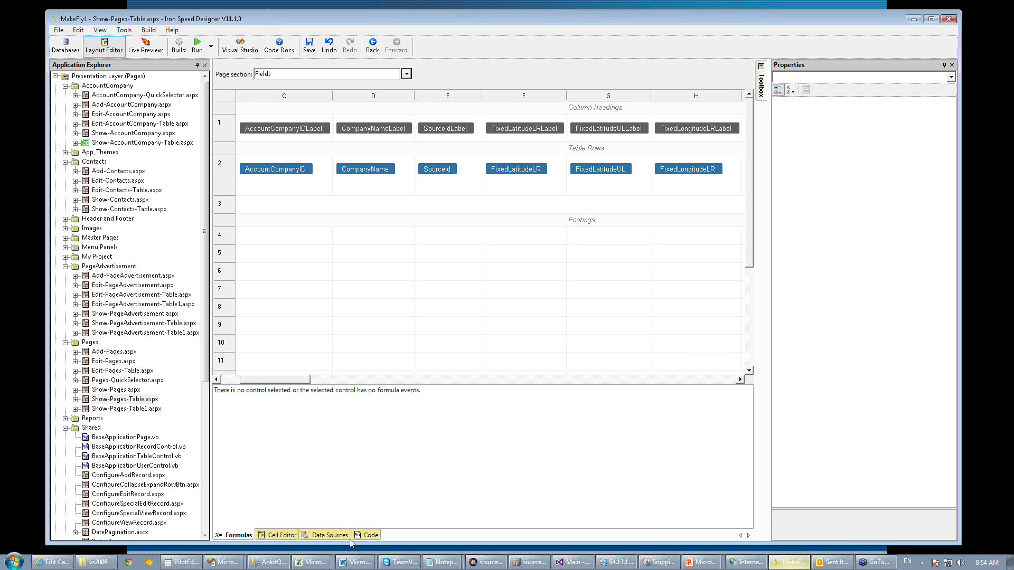
Review the fields included in the SELECT statement of PagesTableControlQuery, leaving the query unchanged.
{"action": "left_click", "coordinate": [330, 535]}
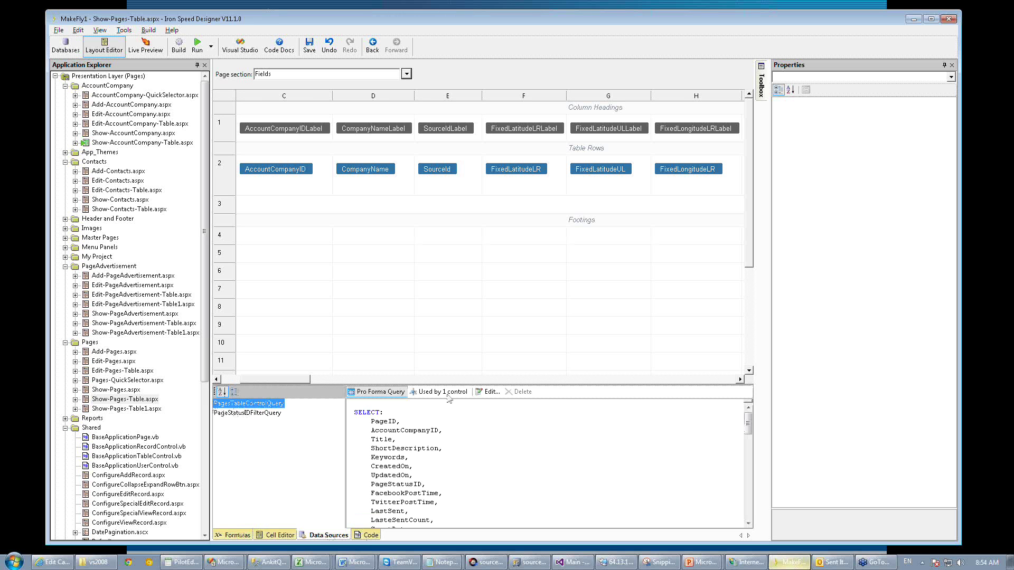
{"action": "left_click", "coordinate": [488, 392]}
{"action": "left_click", "coordinate": [517, 177]}
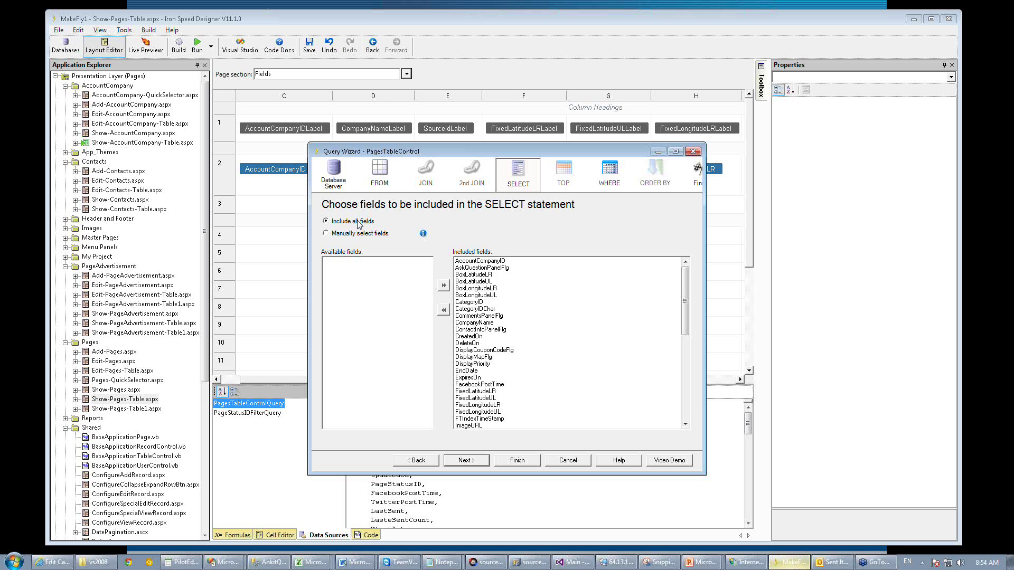
{"action": "left_click_drag", "start_coordinate": [685, 301], "coordinate": [688, 393]}
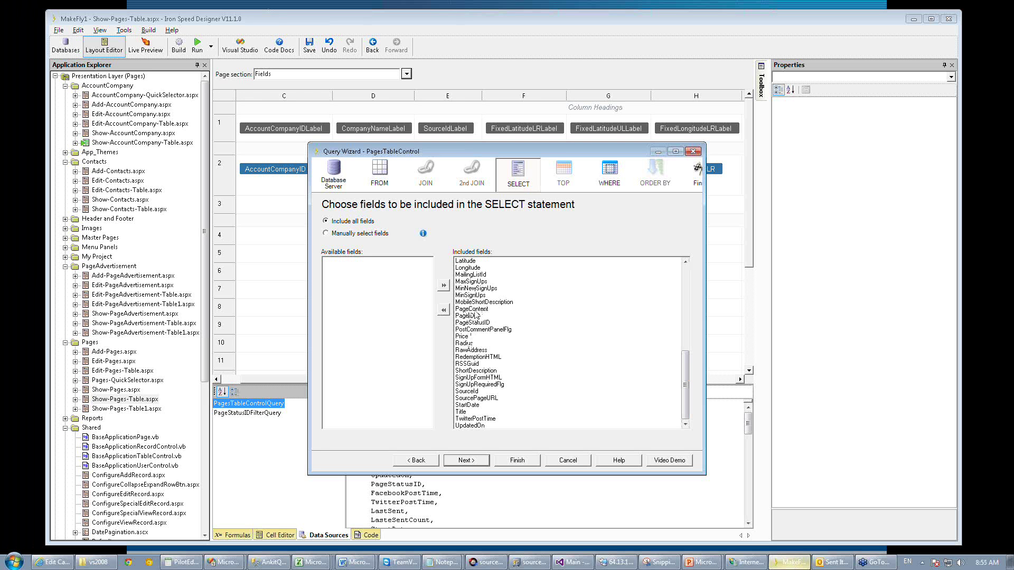
{"action": "left_click", "coordinate": [569, 461]}
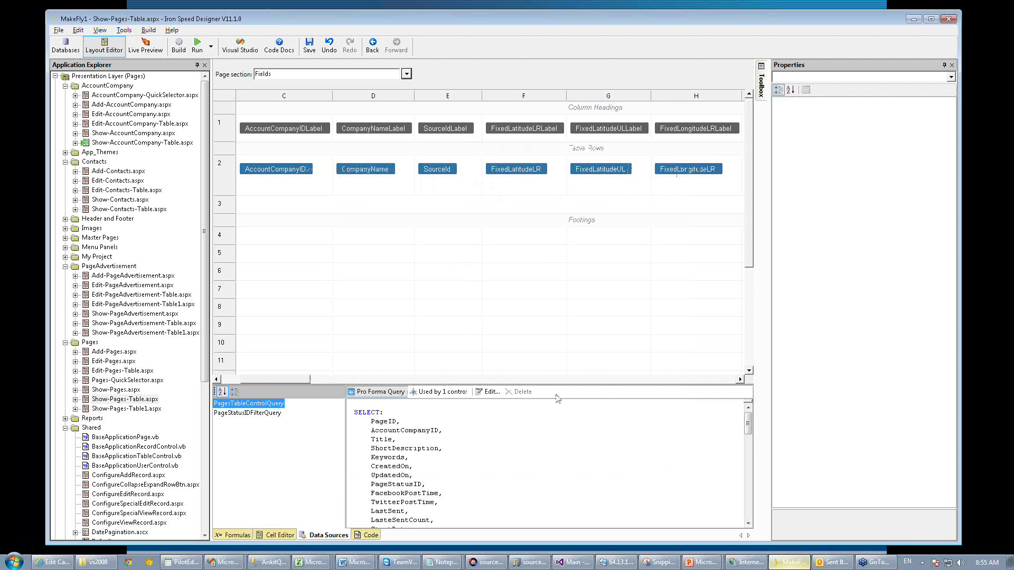
Try manual field selection in the SELECT statement of PagesTableControlQuery on Show-Pages-Table.aspx and discard the change.
{"action": "left_click", "coordinate": [488, 393]}
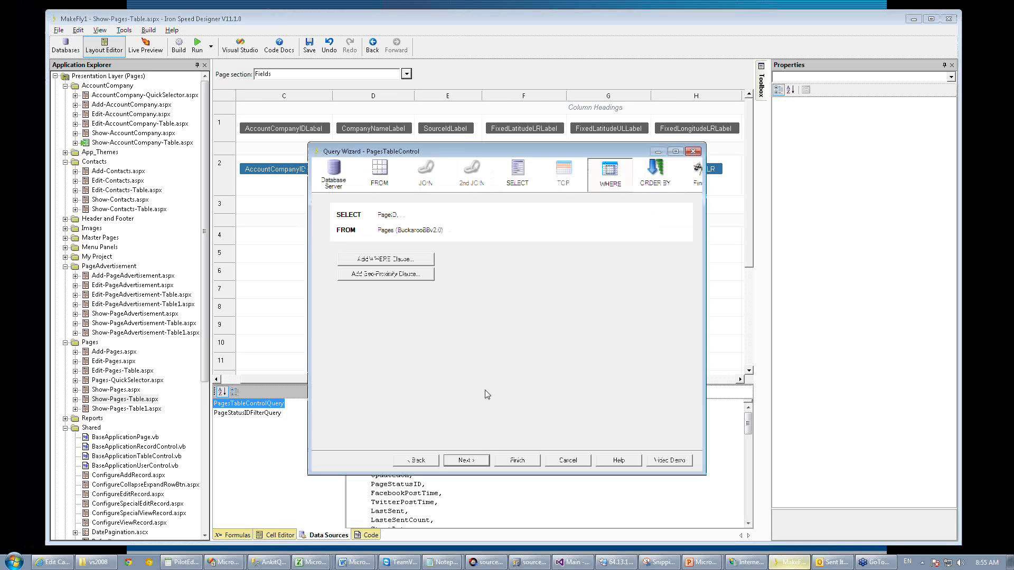
{"action": "left_click", "coordinate": [519, 174]}
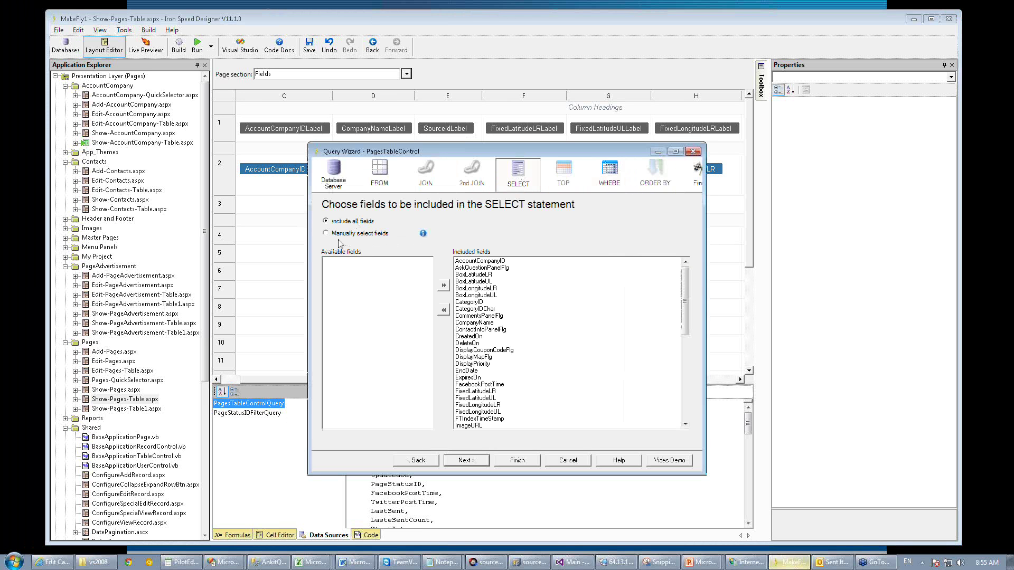
{"action": "left_click", "coordinate": [326, 234]}
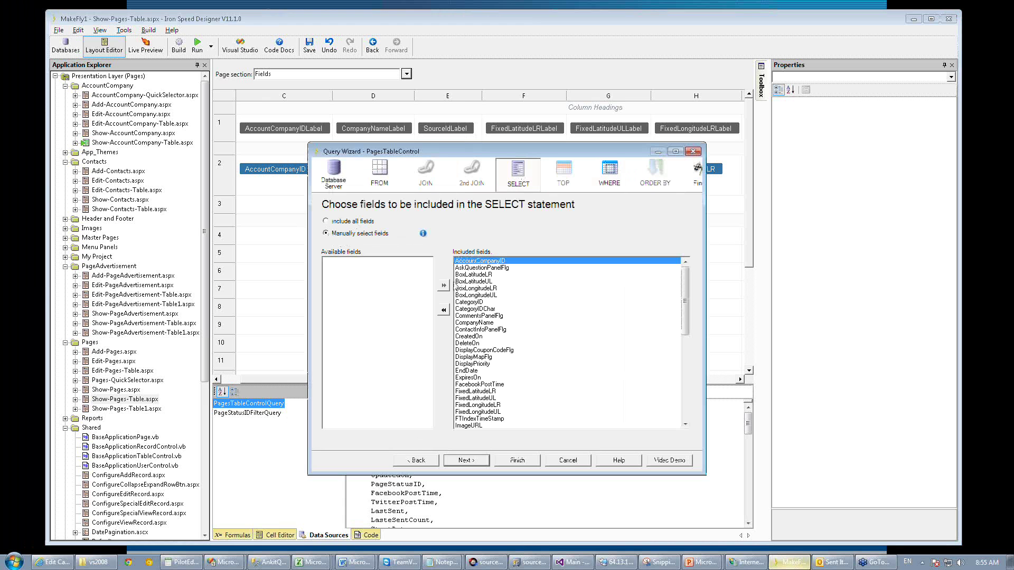
{"action": "left_click", "coordinate": [568, 459]}
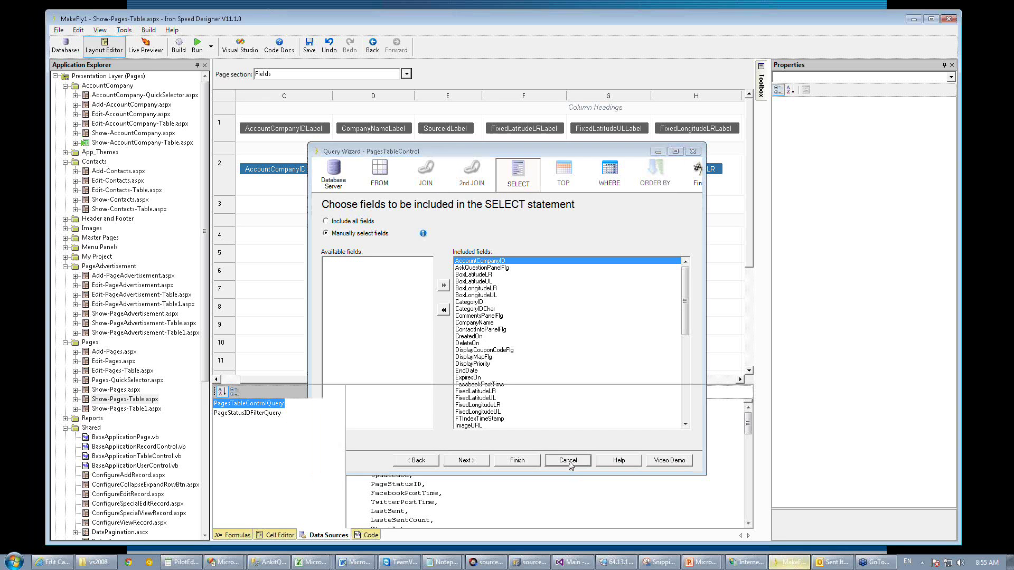
Open Show-Pages-Table1.aspx and review the manually selected SELECT fields of its PagesTableControlQuery, leaving the query unchanged.
{"action": "left_click", "coordinate": [126, 410]}
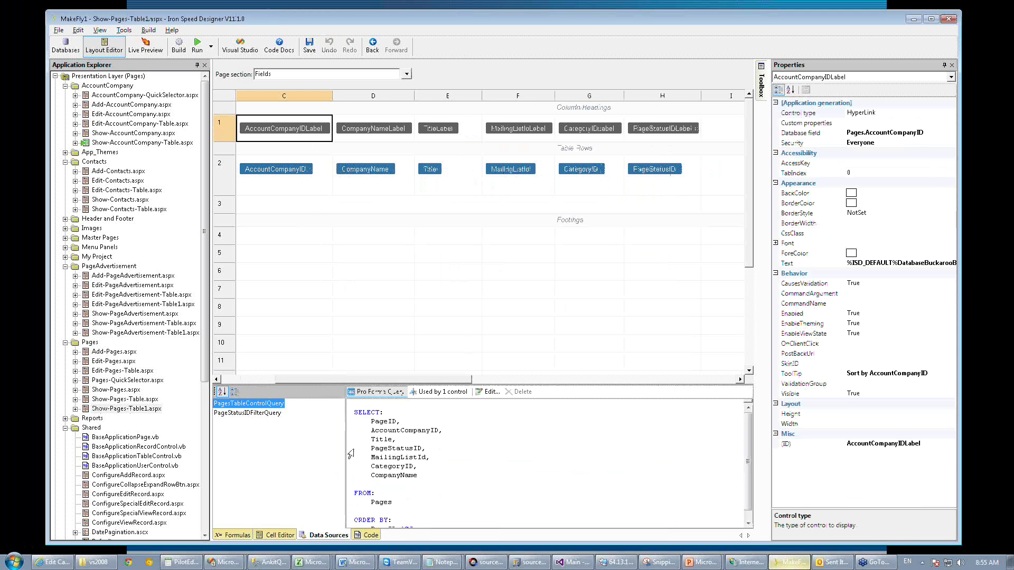
{"action": "left_click", "coordinate": [492, 393]}
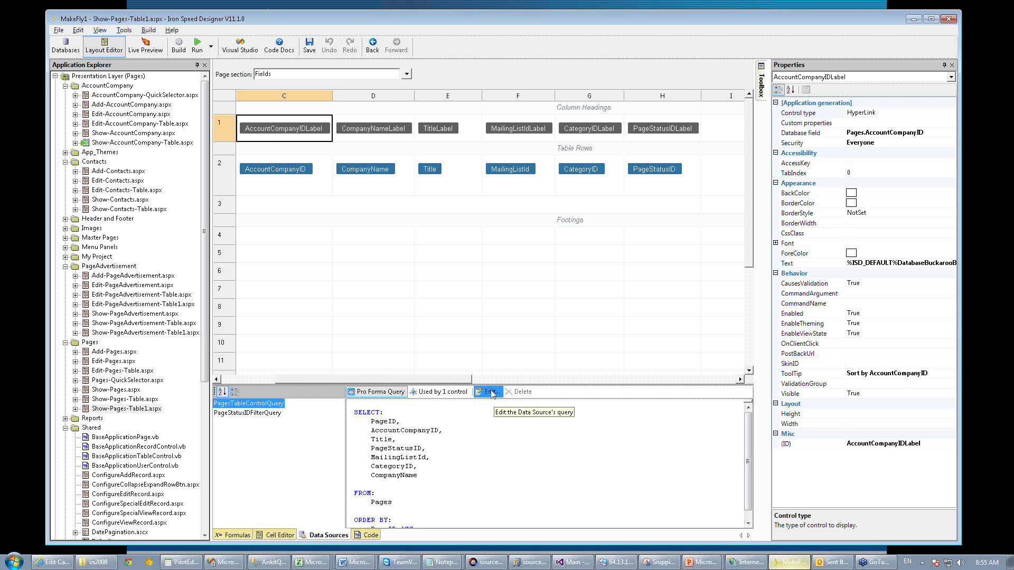
{"action": "left_click", "coordinate": [515, 174]}
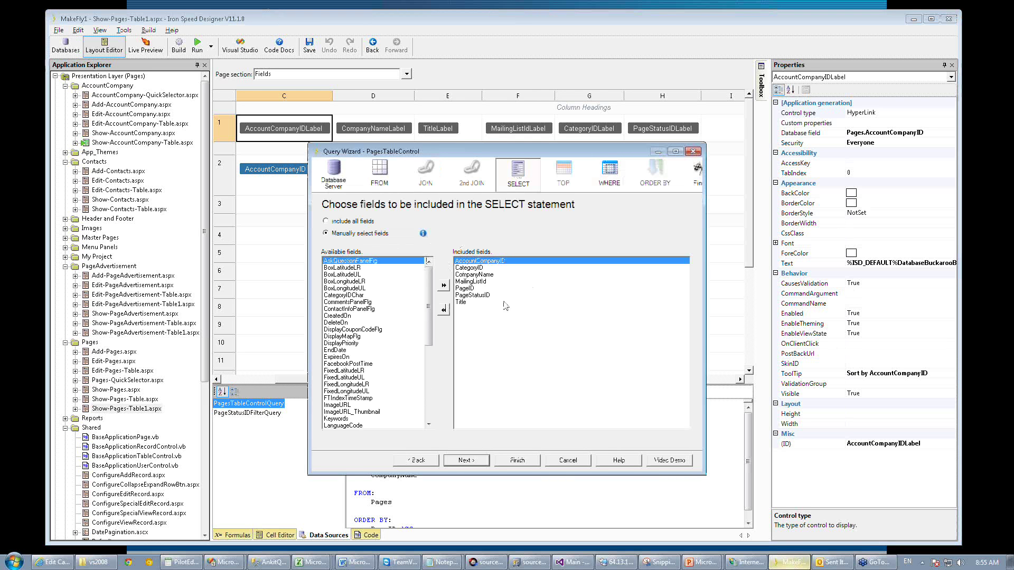
{"action": "left_click", "coordinate": [569, 462]}
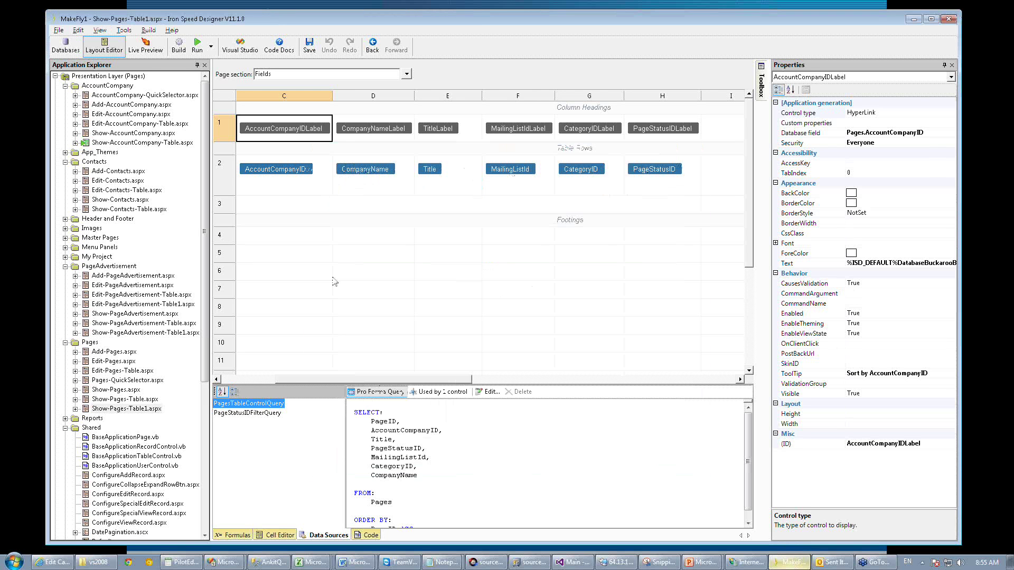
Preview Show-Pages-Table1.aspx and Show-Pages-Table.aspx live and compare their SQL queries on the Pages table in the trace information.
{"action": "left_click", "coordinate": [143, 409]}
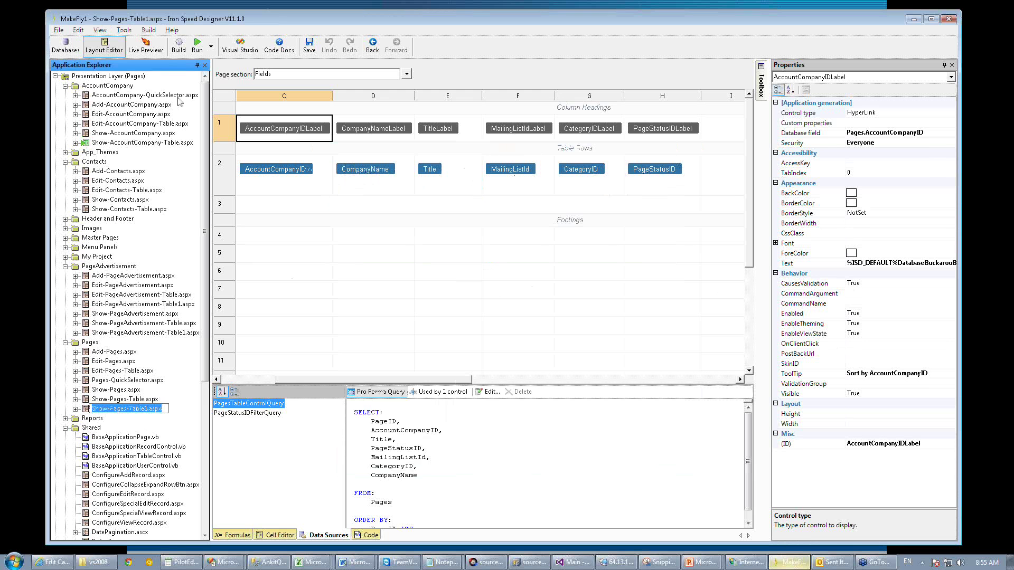
{"action": "left_click", "coordinate": [142, 48]}
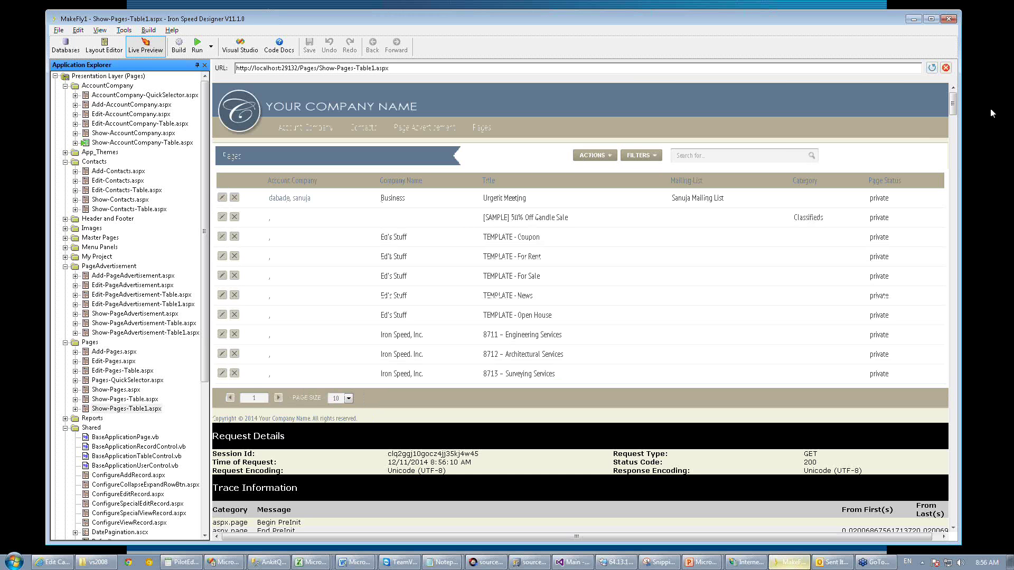
{"action": "left_click", "coordinate": [931, 68]}
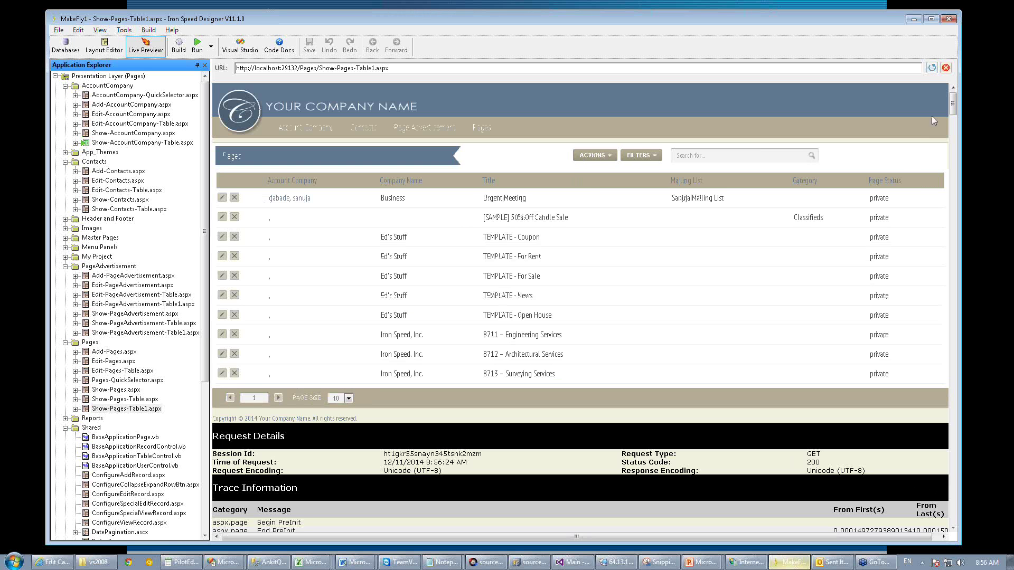
{"action": "left_click_drag", "start_coordinate": [954, 107], "coordinate": [955, 127]}
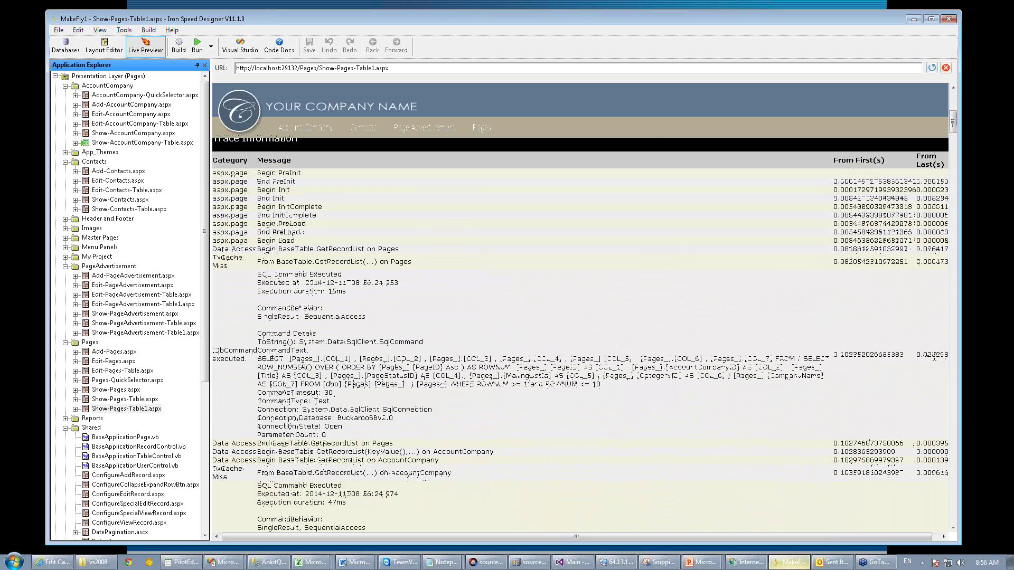
{"action": "left_click", "coordinate": [125, 400]}
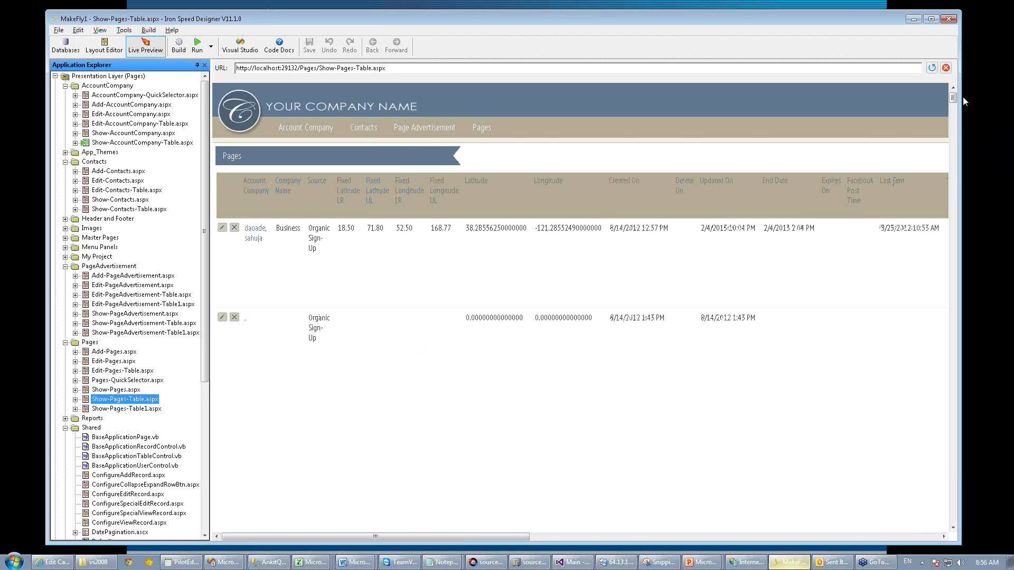
{"action": "left_click_drag", "start_coordinate": [955, 101], "coordinate": [956, 197]}
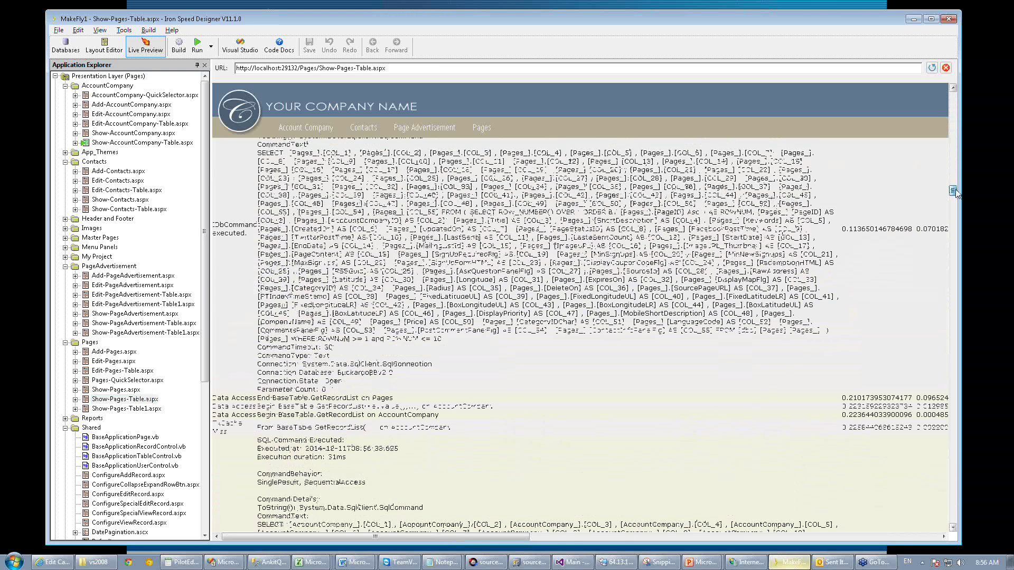
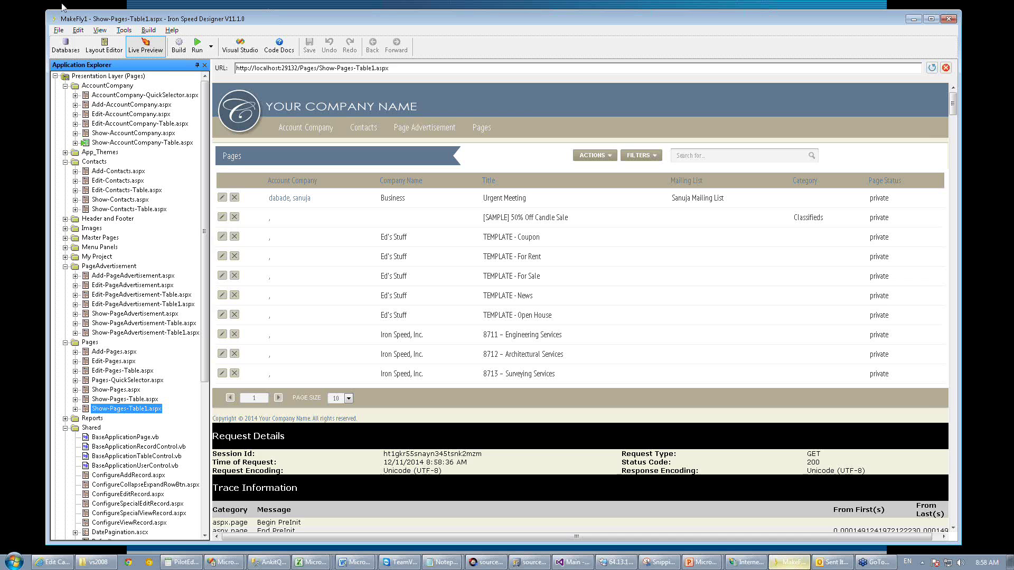
Examine the Display as formula of the AccountCompanyID field in the database's Pages table.
{"action": "left_click", "coordinate": [66, 45]}
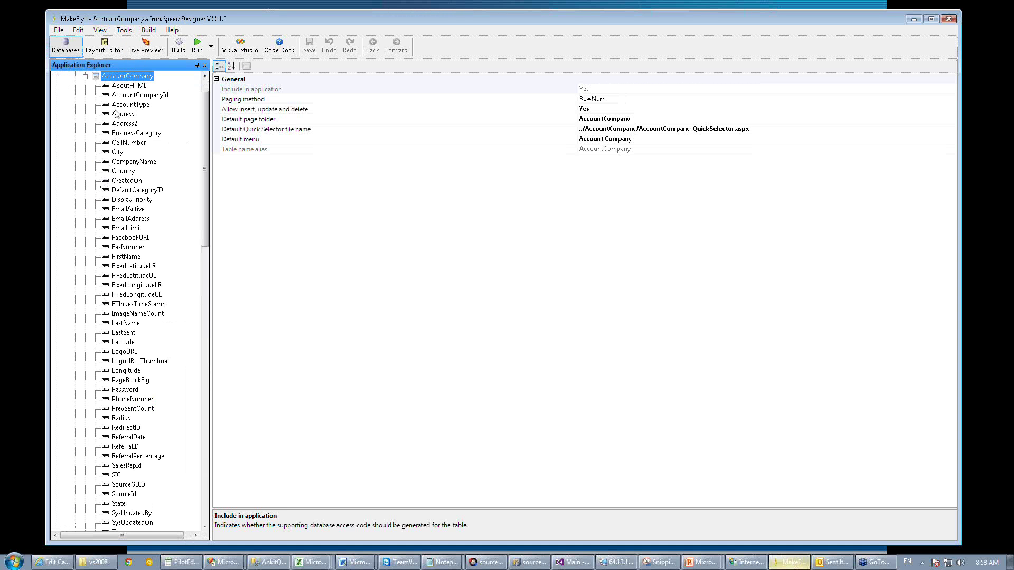
{"action": "left_click", "coordinate": [85, 77]}
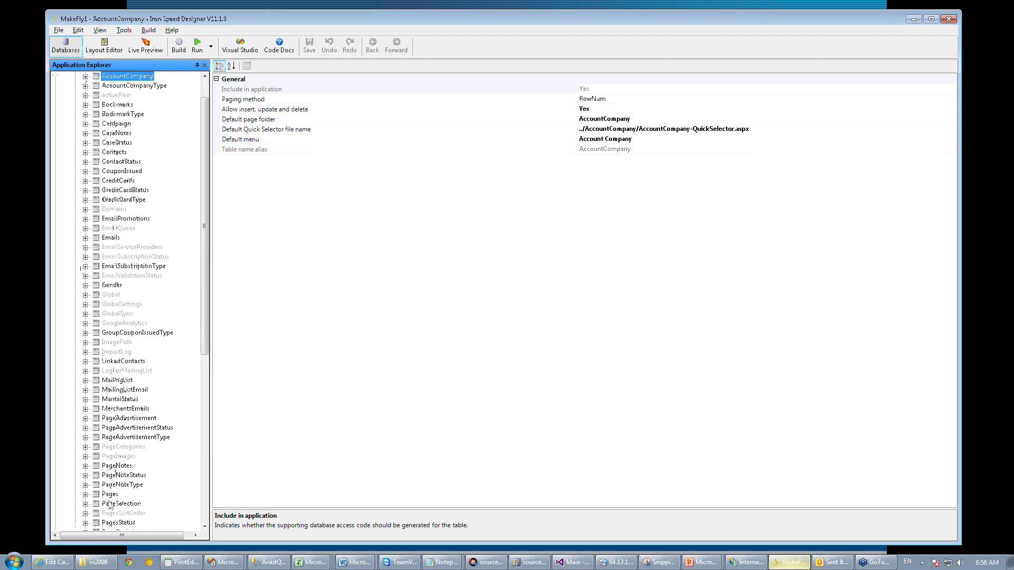
{"action": "left_click_drag", "start_coordinate": [210, 333], "coordinate": [207, 371]}
{"action": "left_click", "coordinate": [85, 428]}
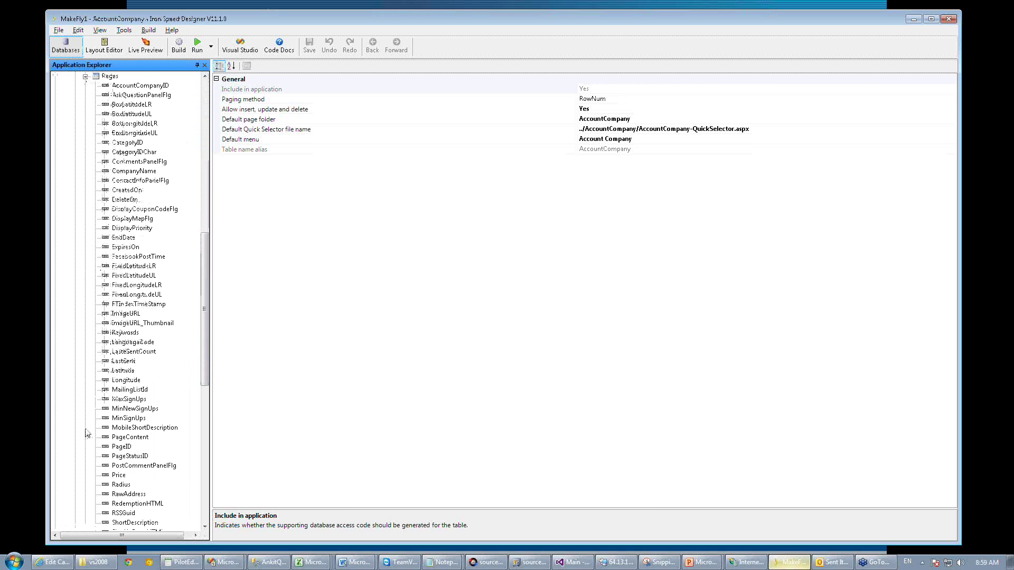
{"action": "left_click", "coordinate": [133, 86]}
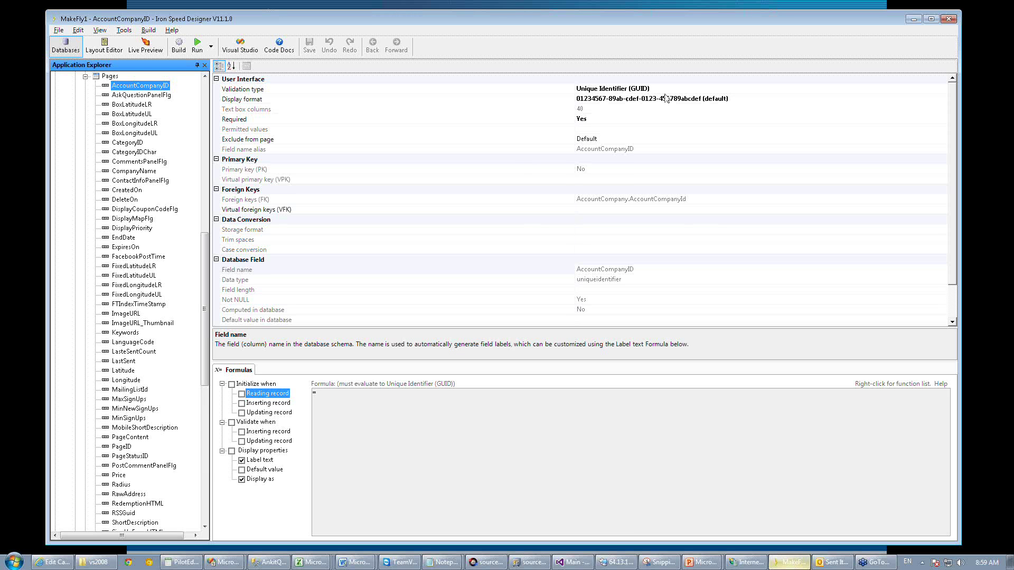
{"action": "left_click", "coordinate": [260, 479]}
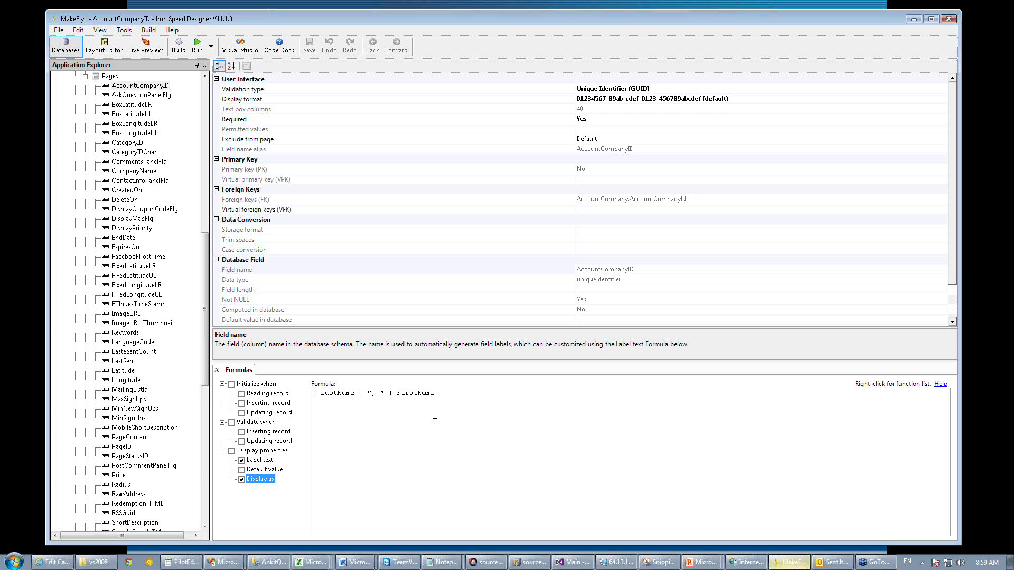
Preview Show-Pages-Table1.aspx live and examine the AccountCompany and PagesStatus queries in its trace information.
{"action": "left_click", "coordinate": [101, 48]}
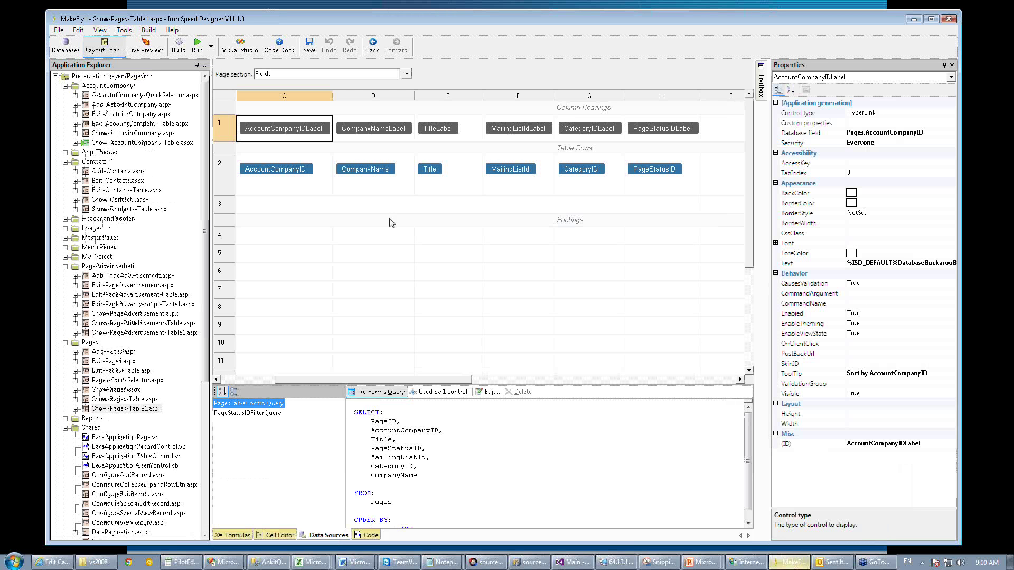
{"action": "left_click", "coordinate": [143, 49]}
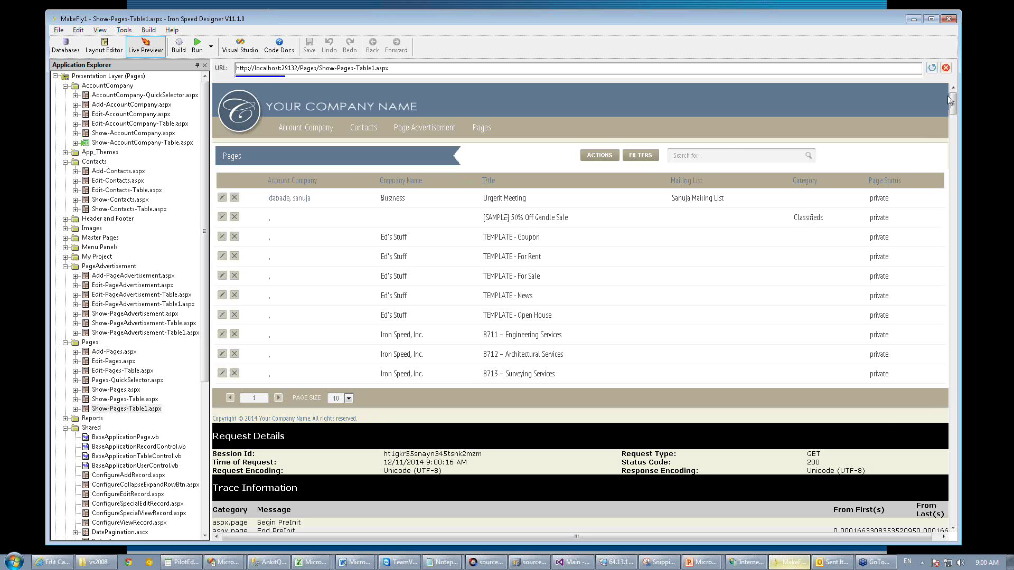
{"action": "left_click_drag", "start_coordinate": [953, 103], "coordinate": [953, 121]}
{"action": "scroll", "coordinate": [402, 424], "scroll_direction": "down", "scroll_amount": 5}
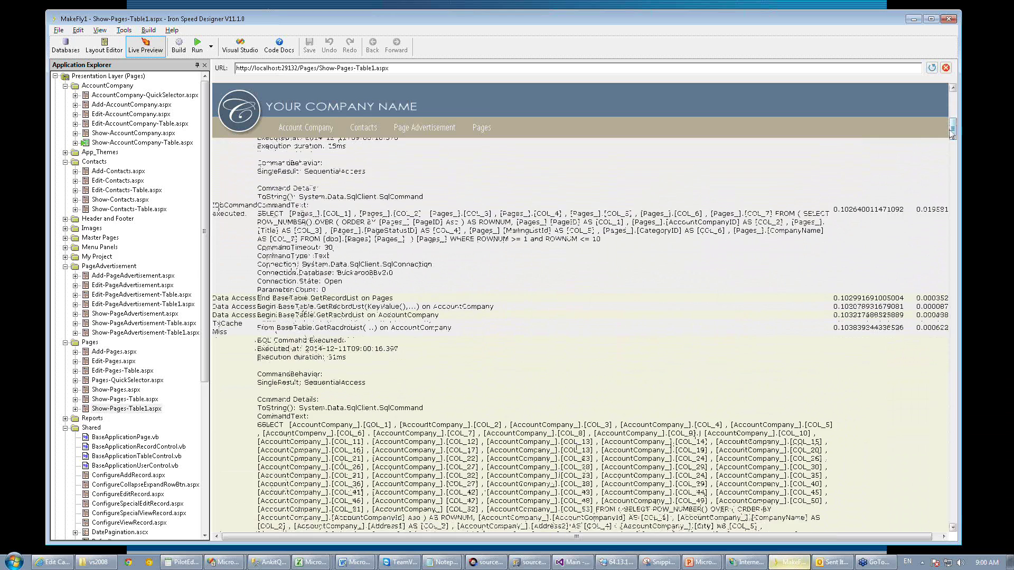
{"action": "scroll", "coordinate": [951, 264], "scroll_direction": "down", "scroll_amount": 2}
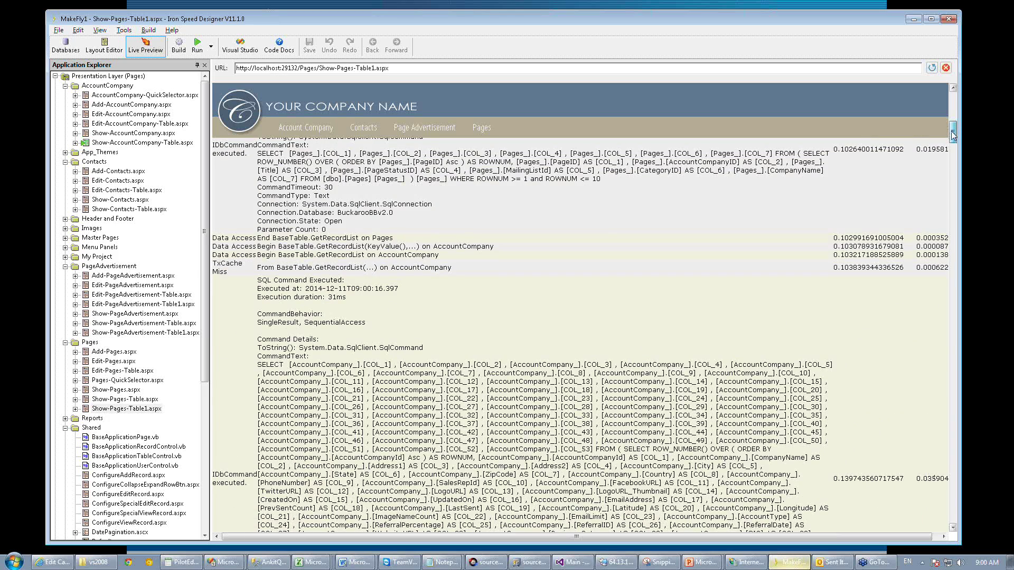
{"action": "left_click_drag", "start_coordinate": [953, 132], "coordinate": [953, 154]}
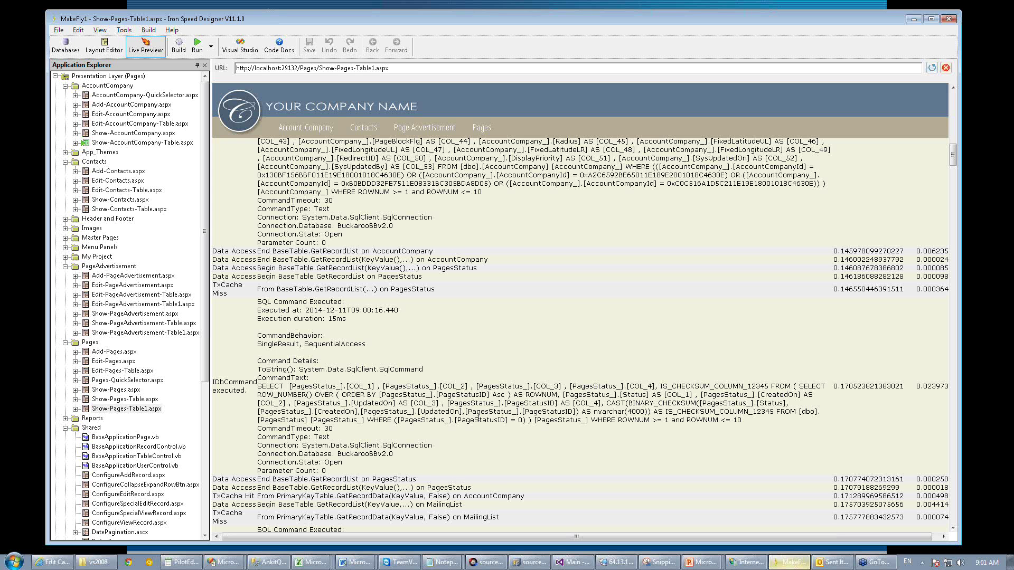
Recheck the AccountCompanyID field's Display as formula and try enabling the Initialize display text formula for AccountCompanyIDLabel on Show-Pages-Table1.aspx.
{"action": "left_click", "coordinate": [65, 45]}
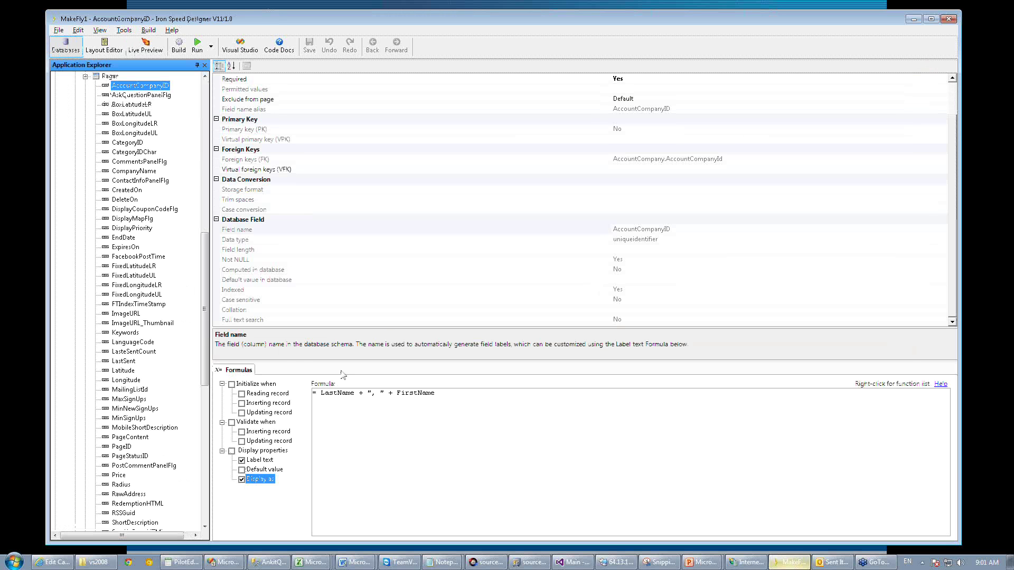
{"action": "left_click", "coordinate": [105, 43]}
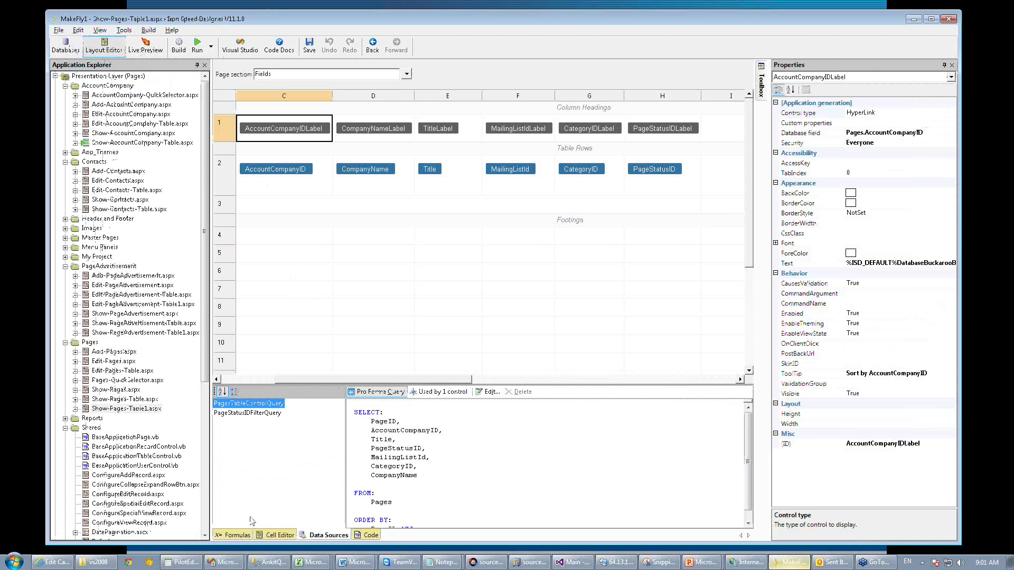
{"action": "left_click", "coordinate": [235, 536]}
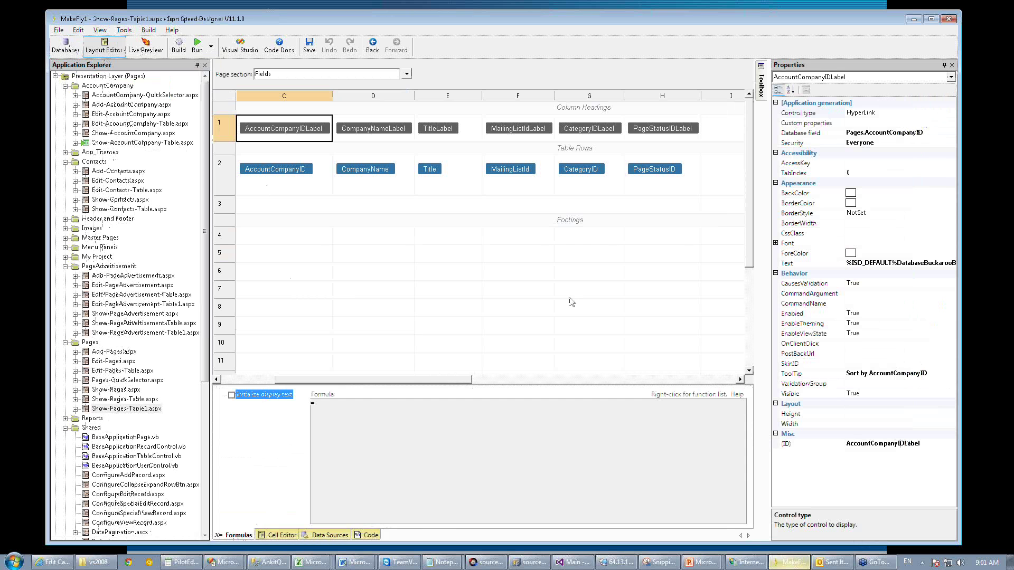
{"action": "left_click", "coordinate": [231, 395]}
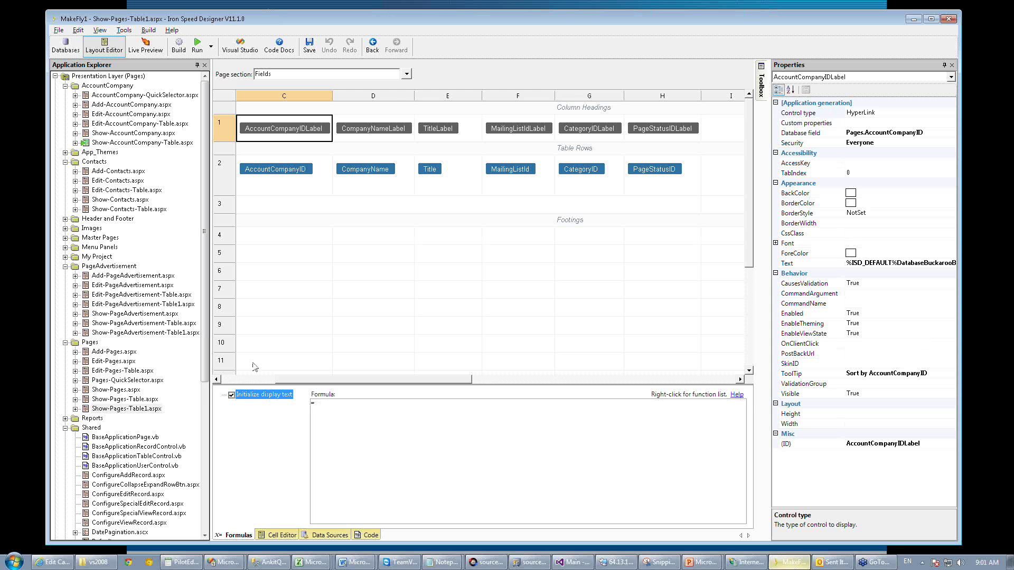
{"action": "left_click", "coordinate": [231, 395]}
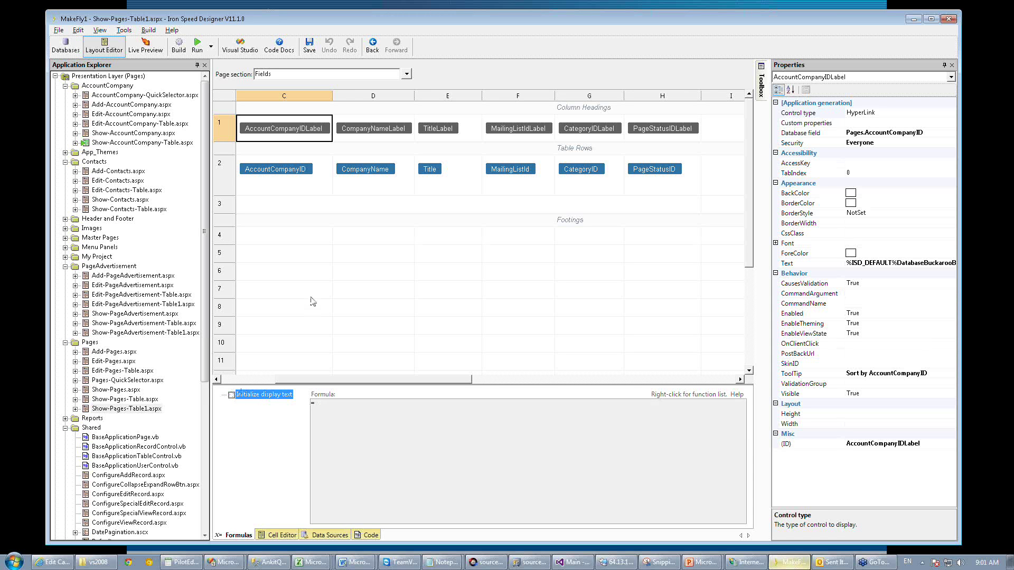
{"action": "key", "text": "alt+Tab"}
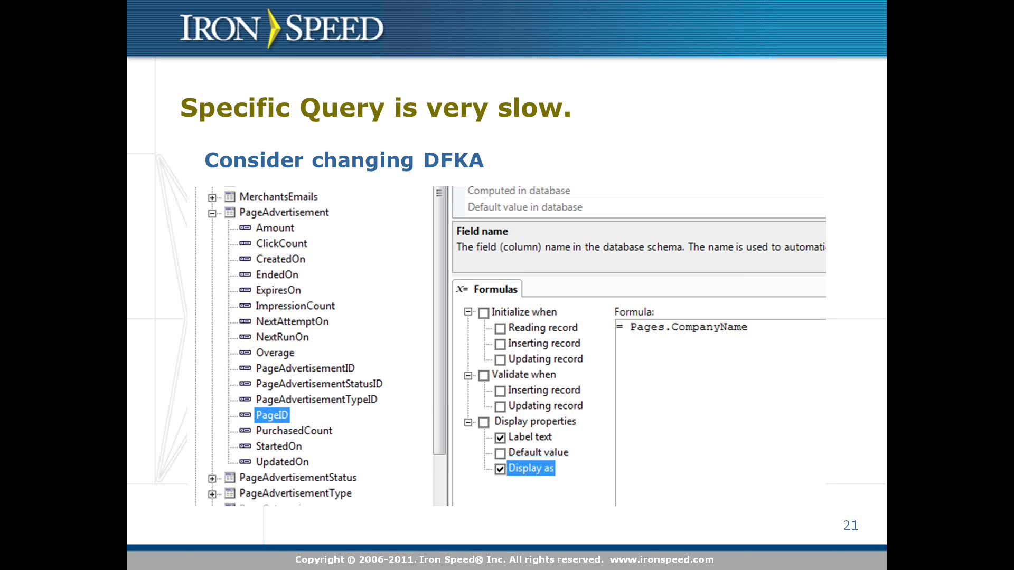
{"action": "key", "text": "Right"}
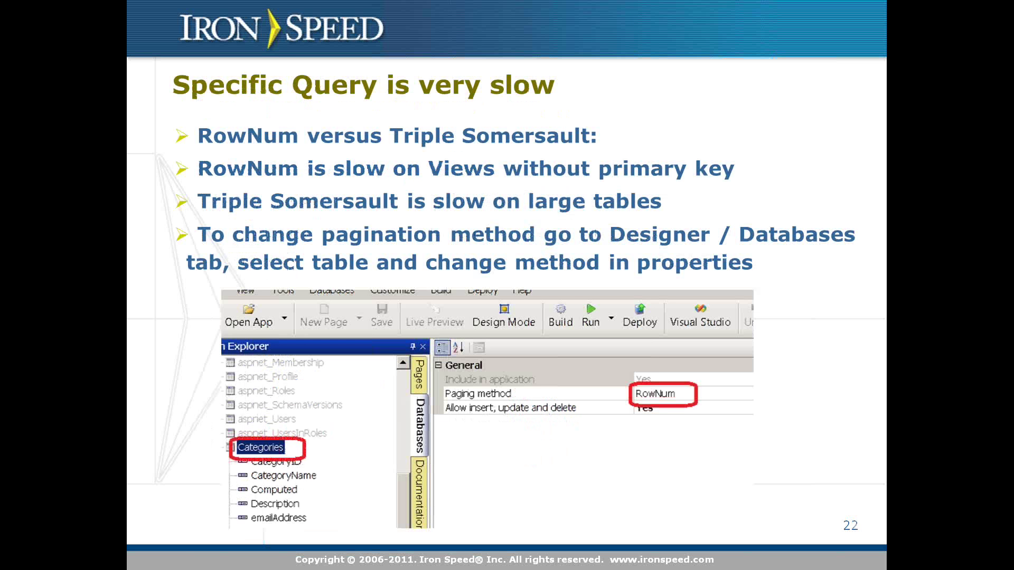
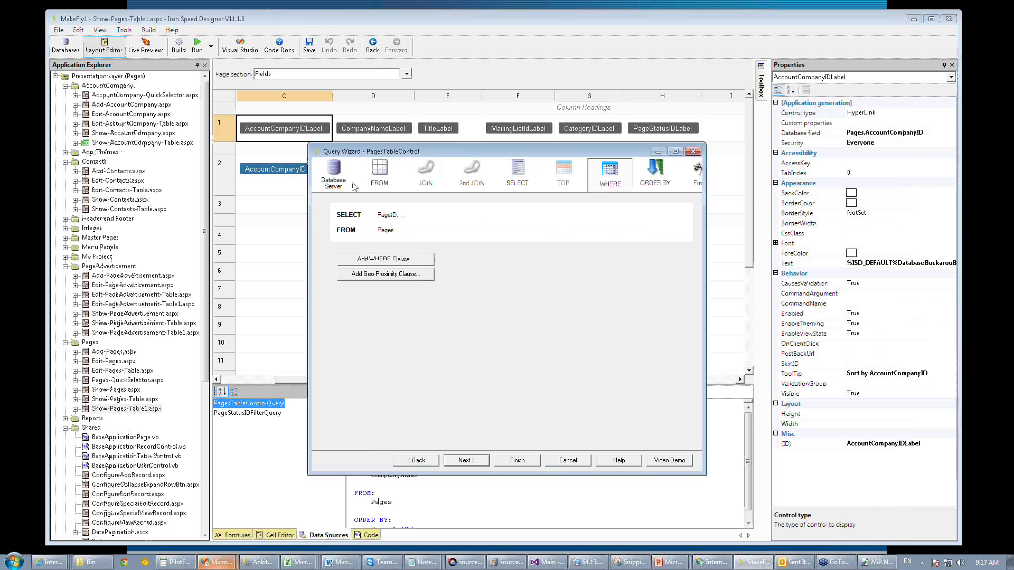
Review the PagesTableControl query's source tables, included fields, WHERE clauses and sort fields without changing them.
{"action": "left_click", "coordinate": [379, 174]}
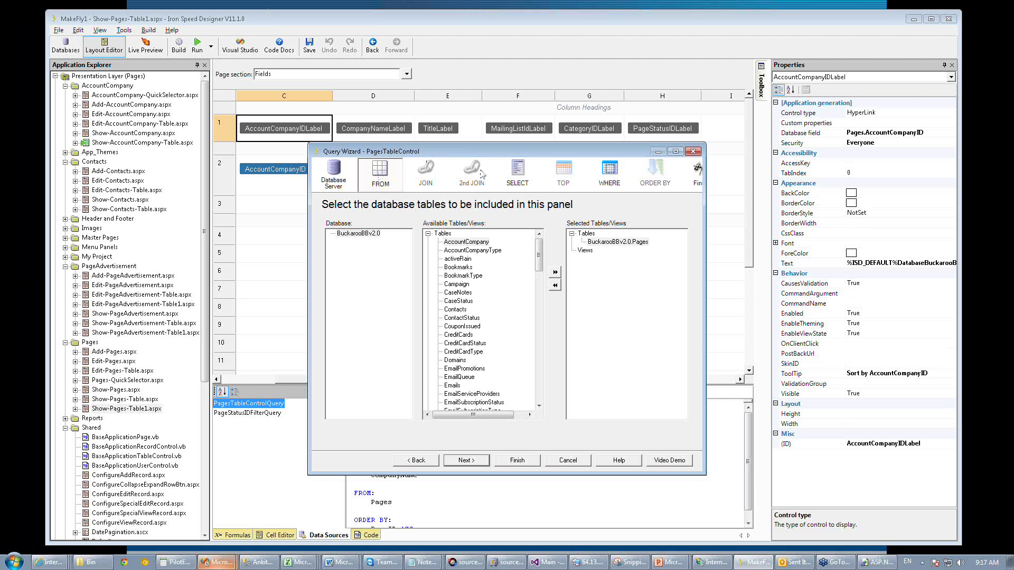
{"action": "left_click", "coordinate": [511, 176]}
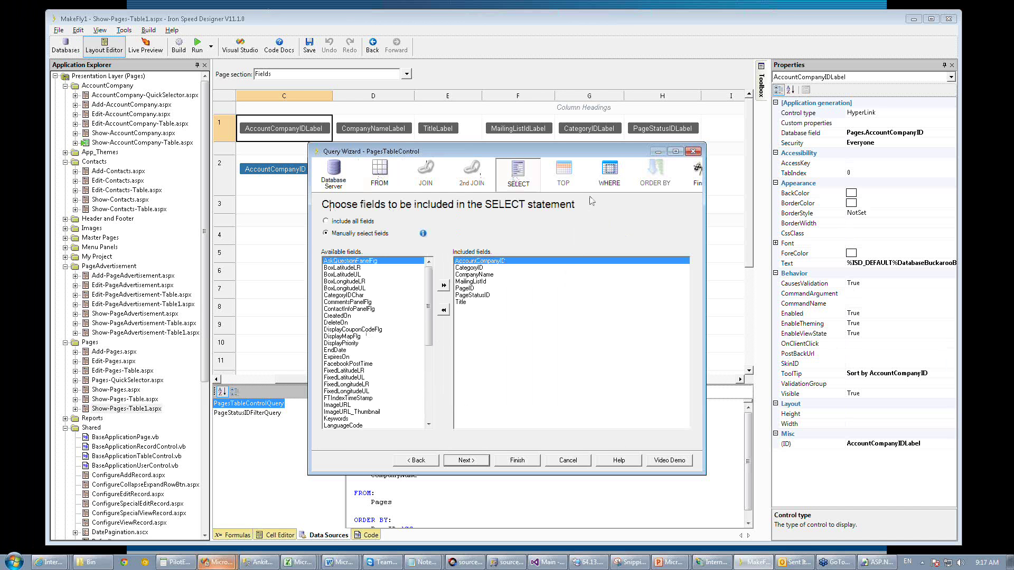
{"action": "left_click", "coordinate": [608, 171]}
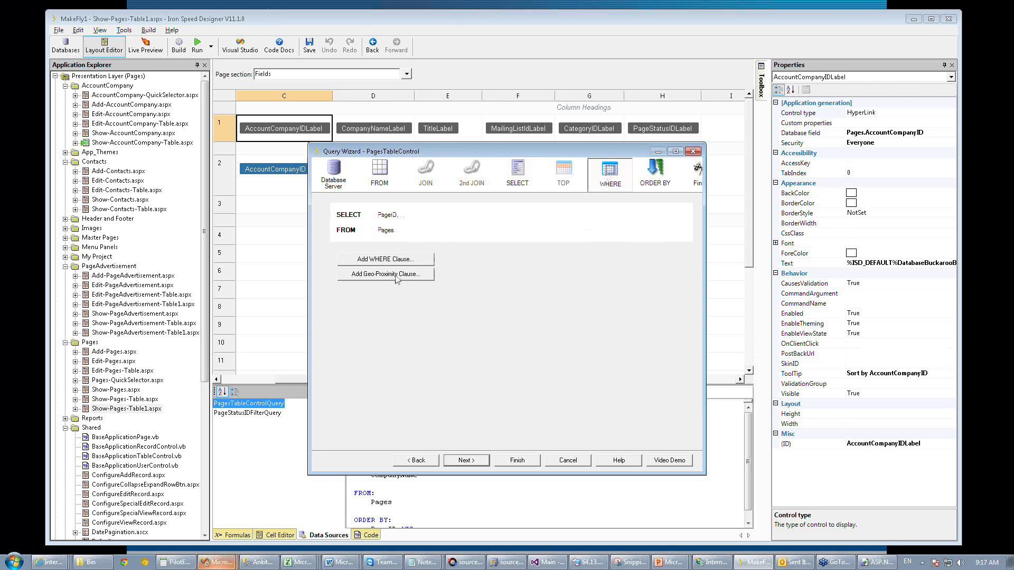
{"action": "left_click", "coordinate": [651, 179]}
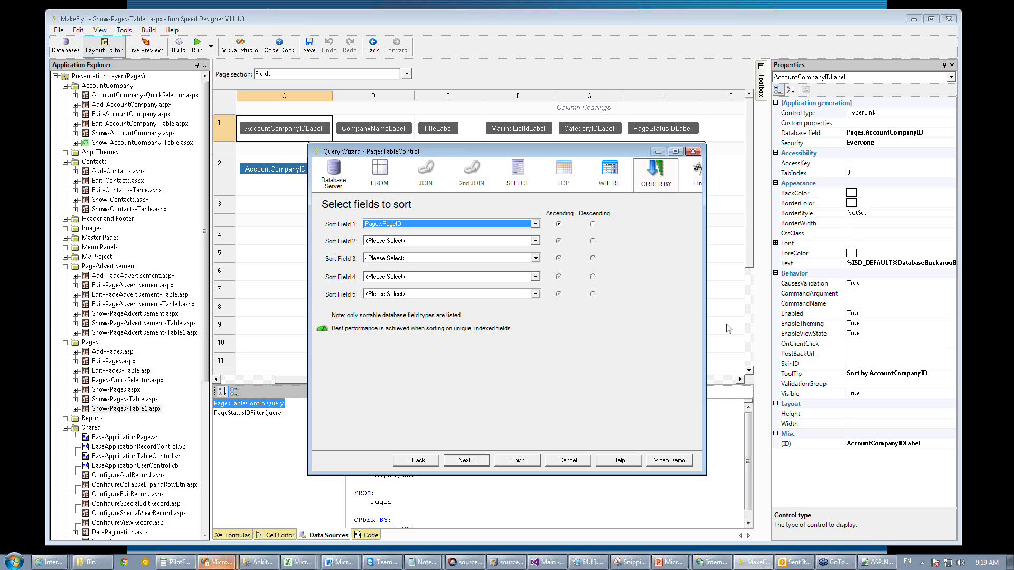
{"action": "left_click", "coordinate": [693, 152]}
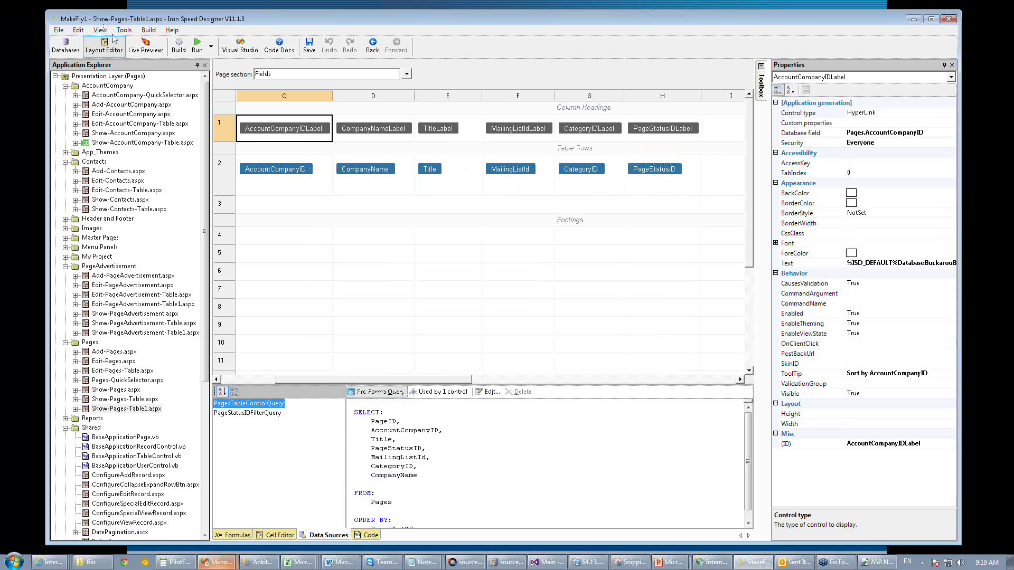
Try setting application security to Database (User table) sign-in with Contacts as the user table, and abandon the wizard.
{"action": "left_click", "coordinate": [124, 30]}
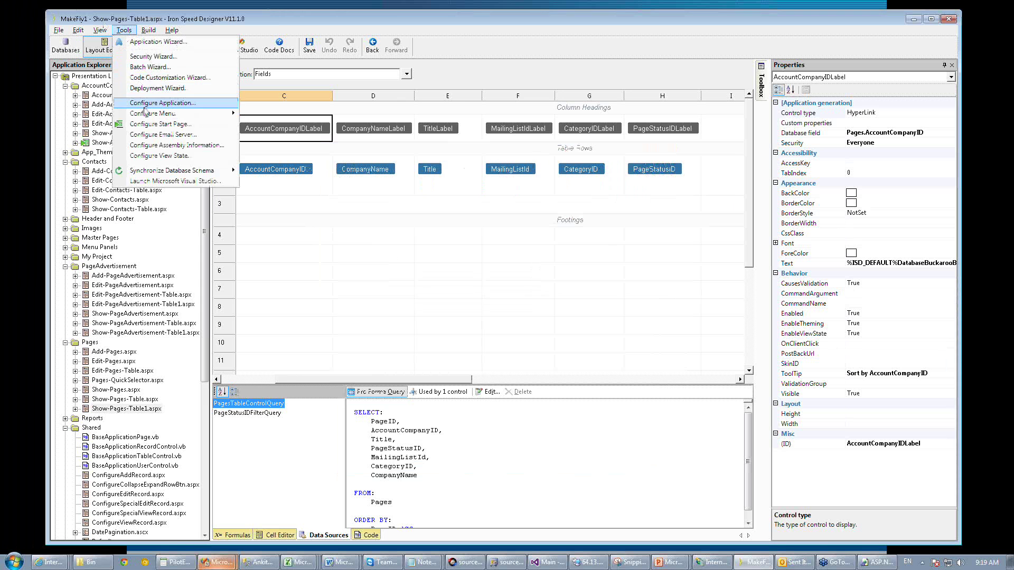
{"action": "left_click", "coordinate": [143, 58]}
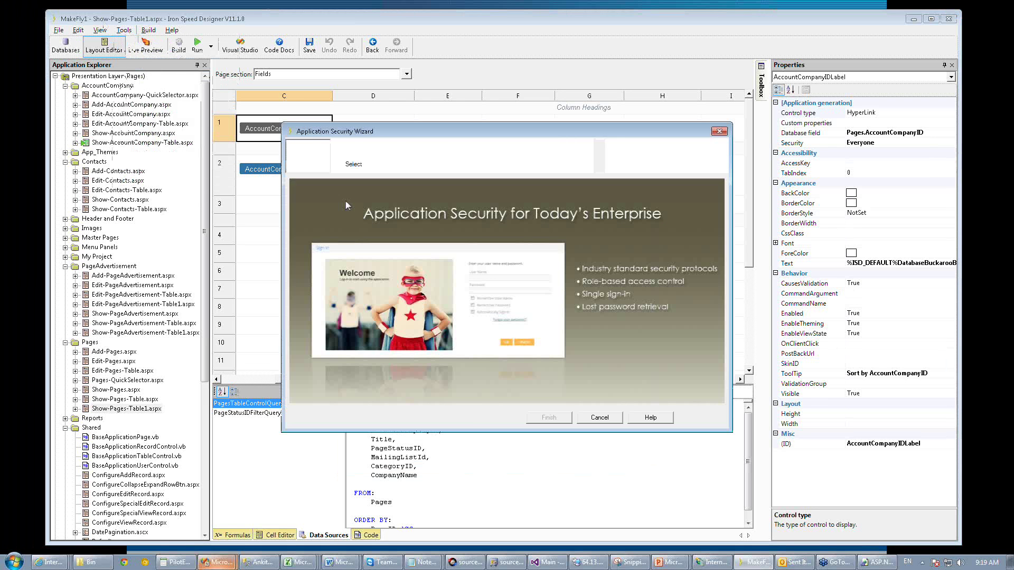
{"action": "left_click", "coordinate": [496, 418]}
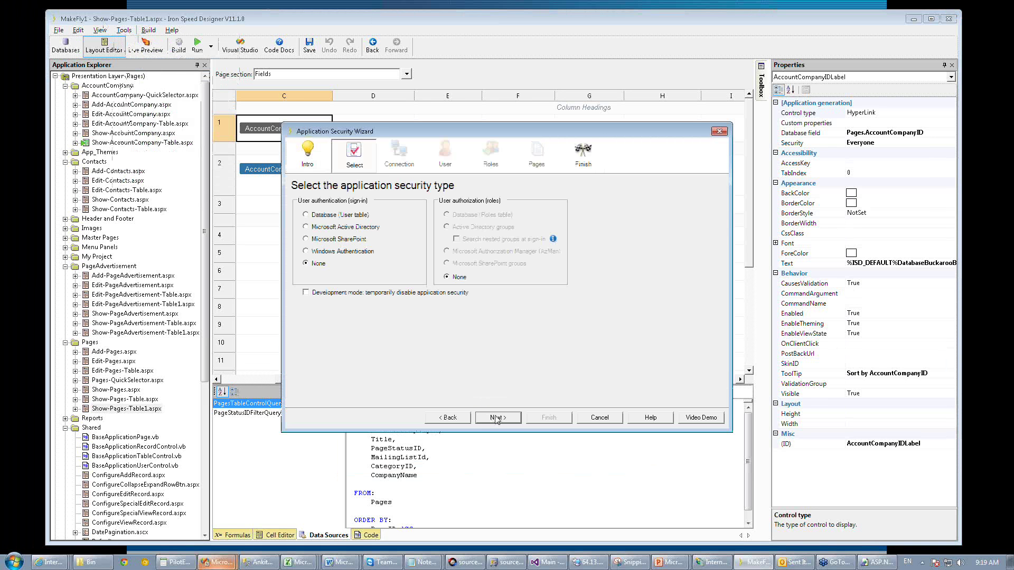
{"action": "left_click", "coordinate": [329, 215]}
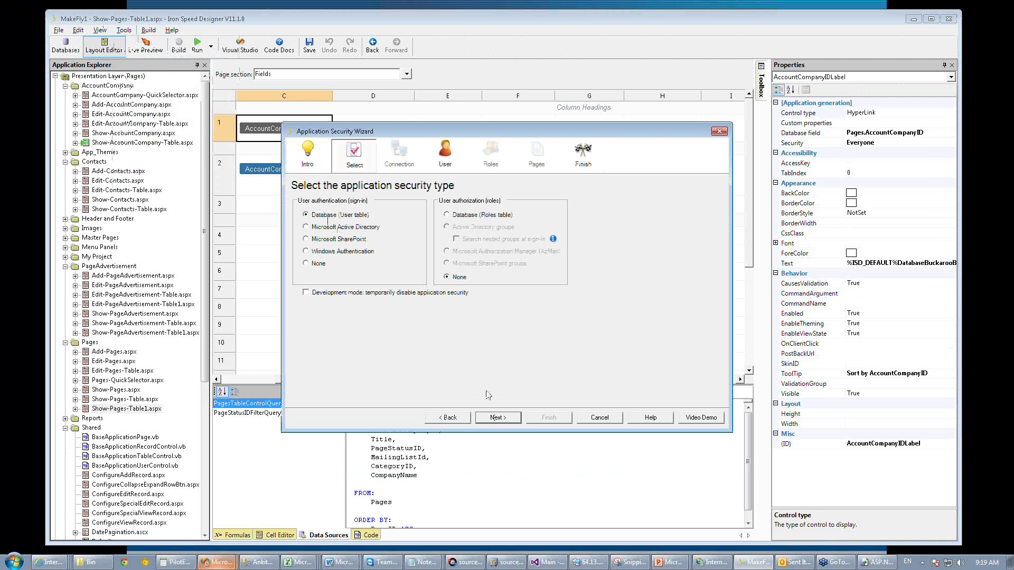
{"action": "left_click", "coordinate": [496, 417]}
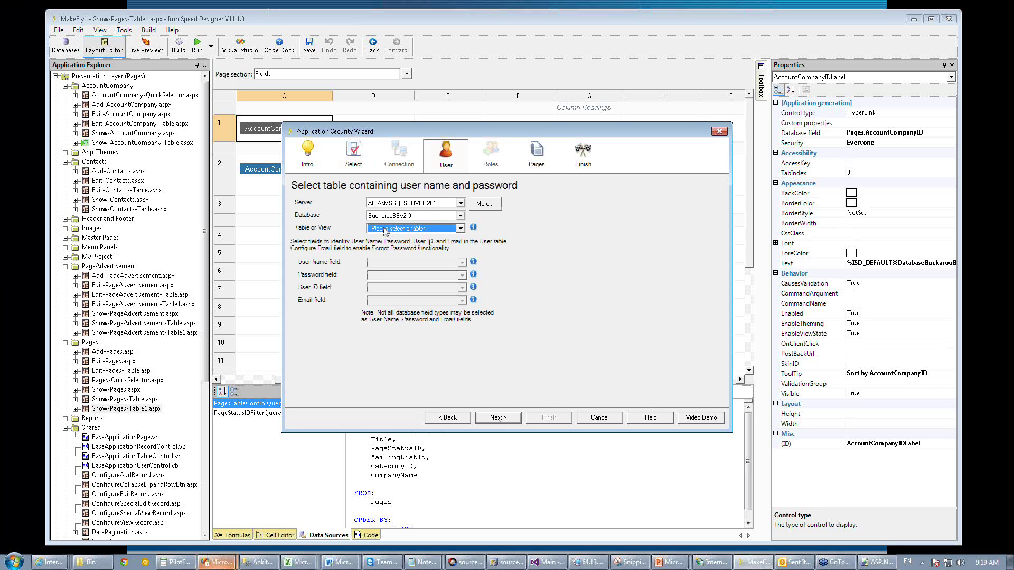
{"action": "left_click", "coordinate": [389, 229]}
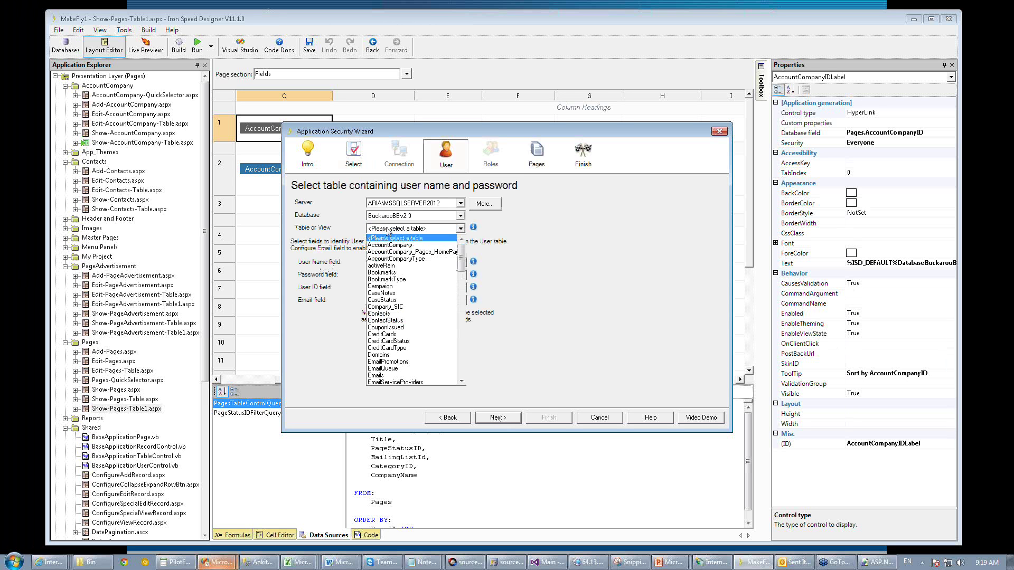
{"action": "scroll", "coordinate": [389, 332], "scroll_direction": "down", "scroll_amount": 15}
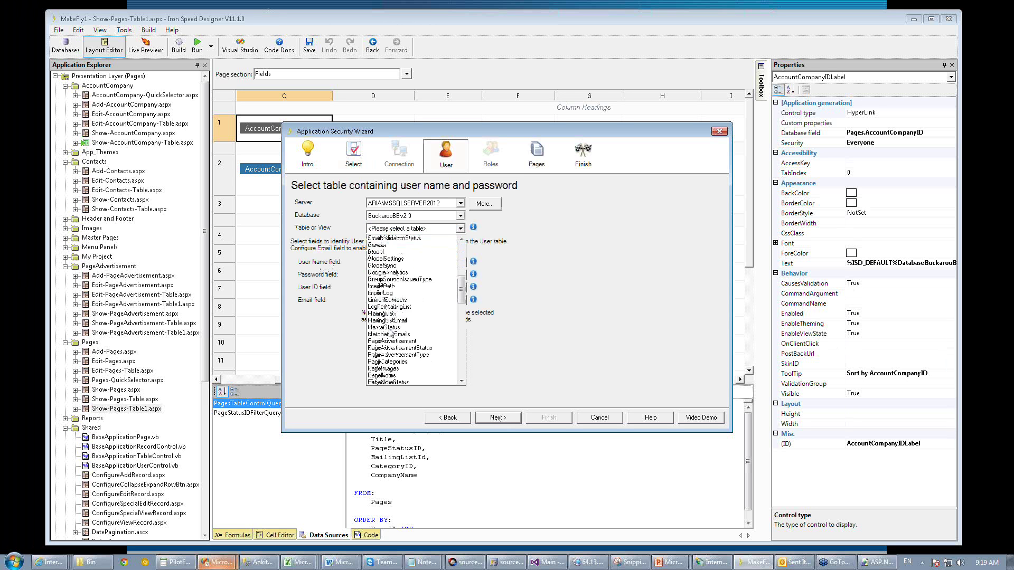
{"action": "scroll", "coordinate": [390, 332], "scroll_direction": "down", "scroll_amount": 3}
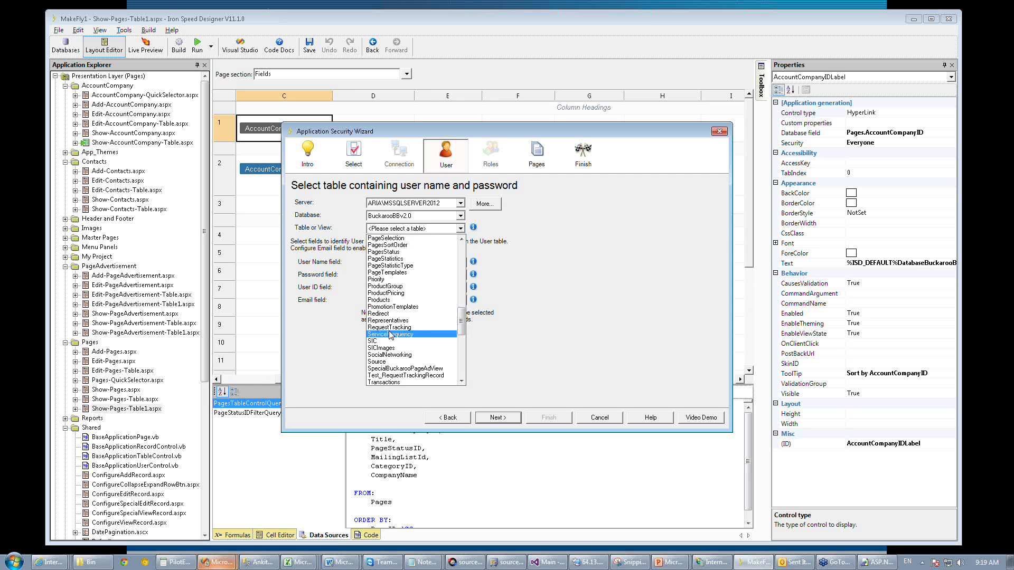
{"action": "scroll", "coordinate": [389, 317], "scroll_direction": "up", "scroll_amount": 9}
{"action": "scroll", "coordinate": [390, 299], "scroll_direction": "up", "scroll_amount": 2}
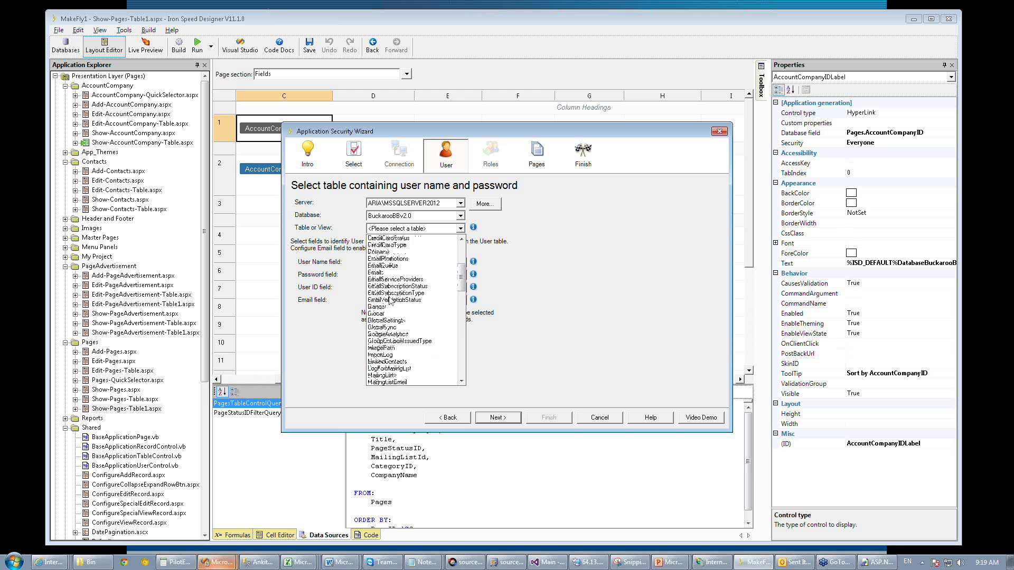
{"action": "scroll", "coordinate": [389, 299], "scroll_direction": "up", "scroll_amount": 3}
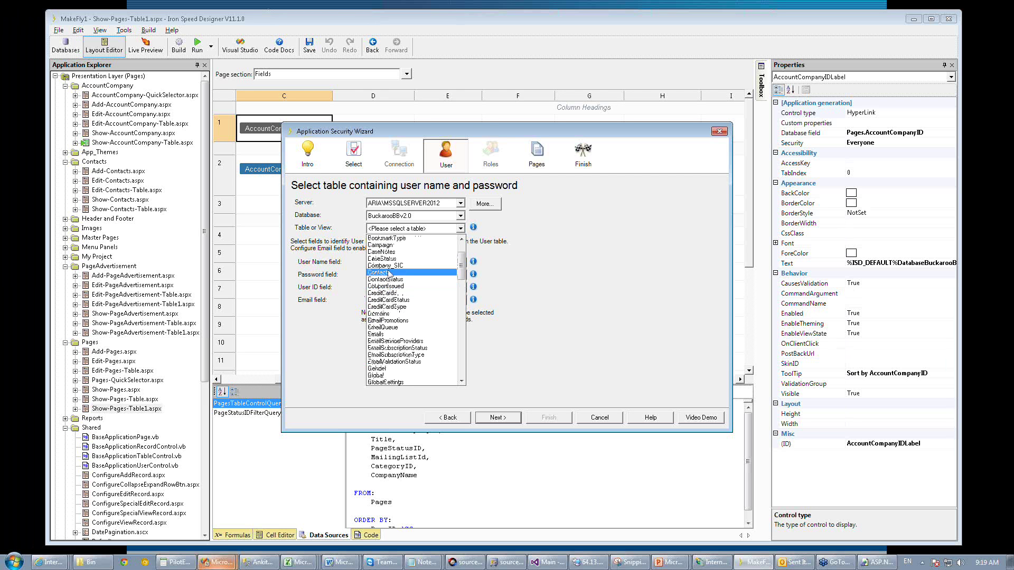
{"action": "left_click", "coordinate": [388, 273]}
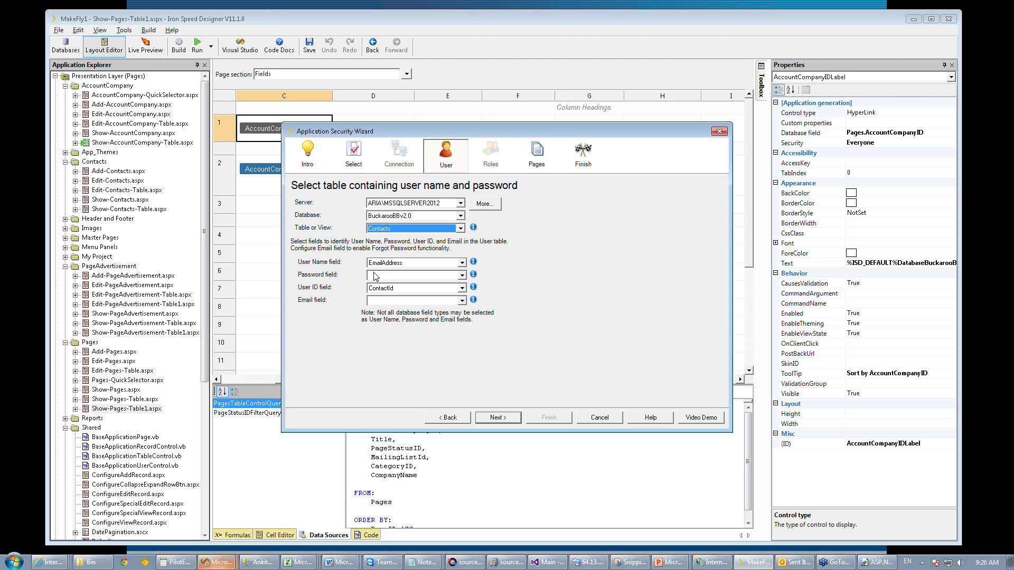
{"action": "left_click", "coordinate": [600, 420]}
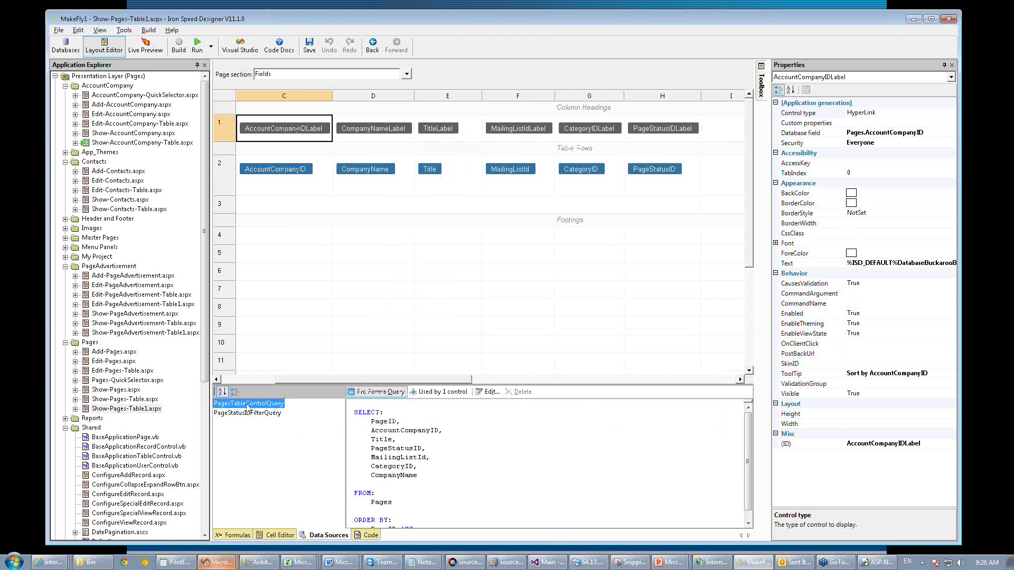
Add a WHERE clause to the PagesTableControl query matching Pages.AccountCompanyID to AccountCompany.AccountCompanyId.
{"action": "left_click", "coordinate": [489, 392]}
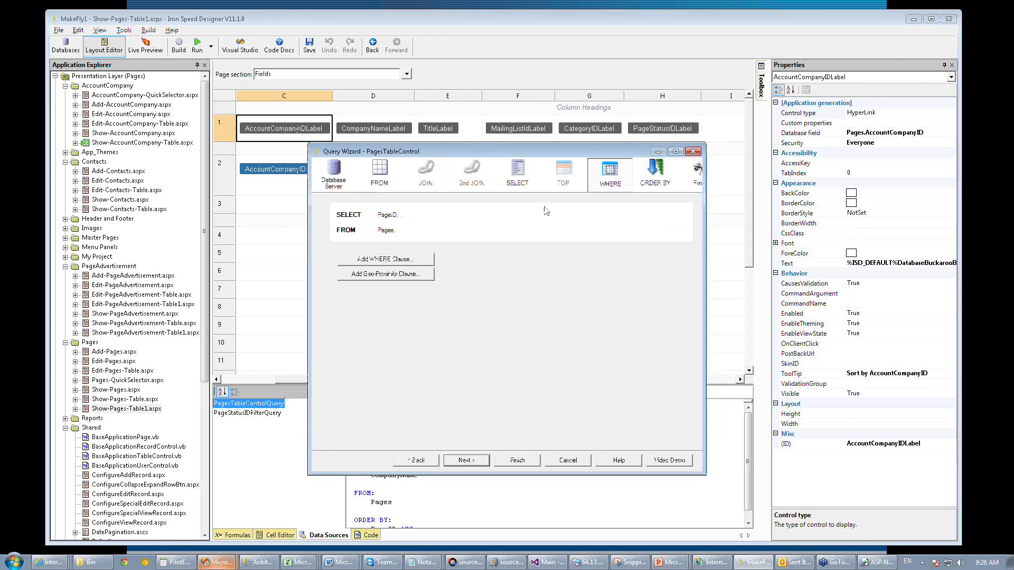
{"action": "left_click", "coordinate": [386, 260]}
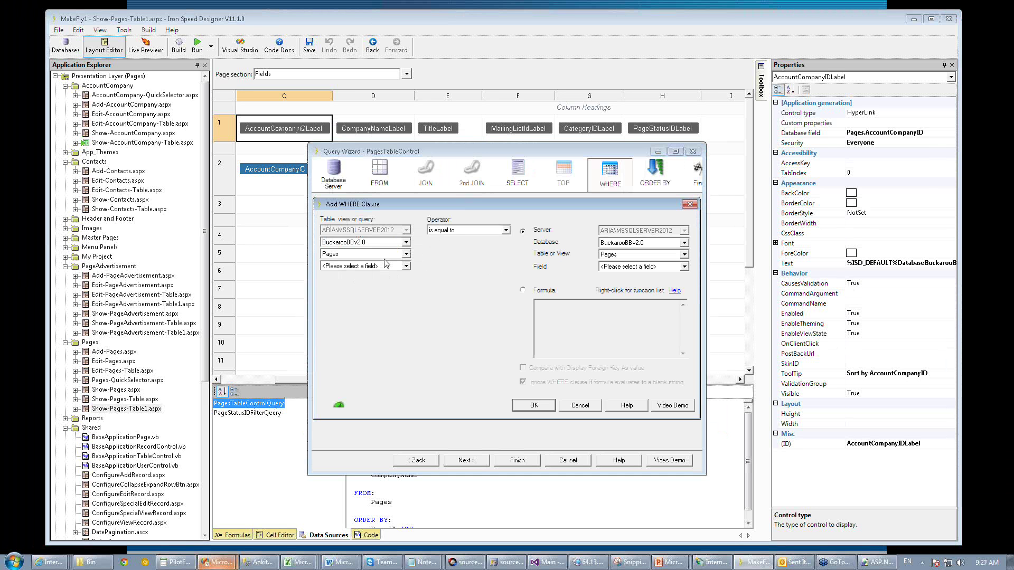
{"action": "left_click", "coordinate": [368, 266]}
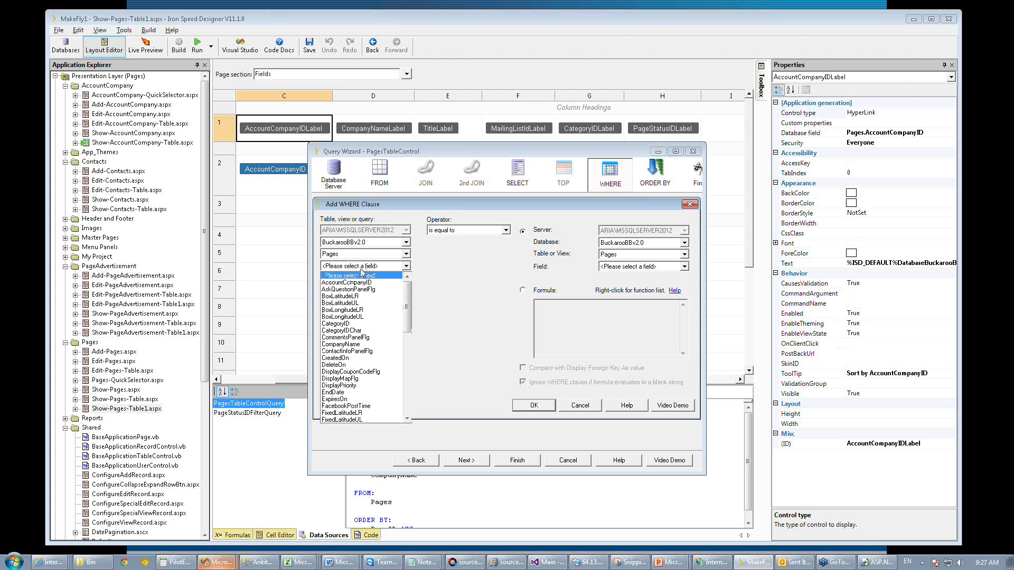
{"action": "left_click", "coordinate": [355, 284]}
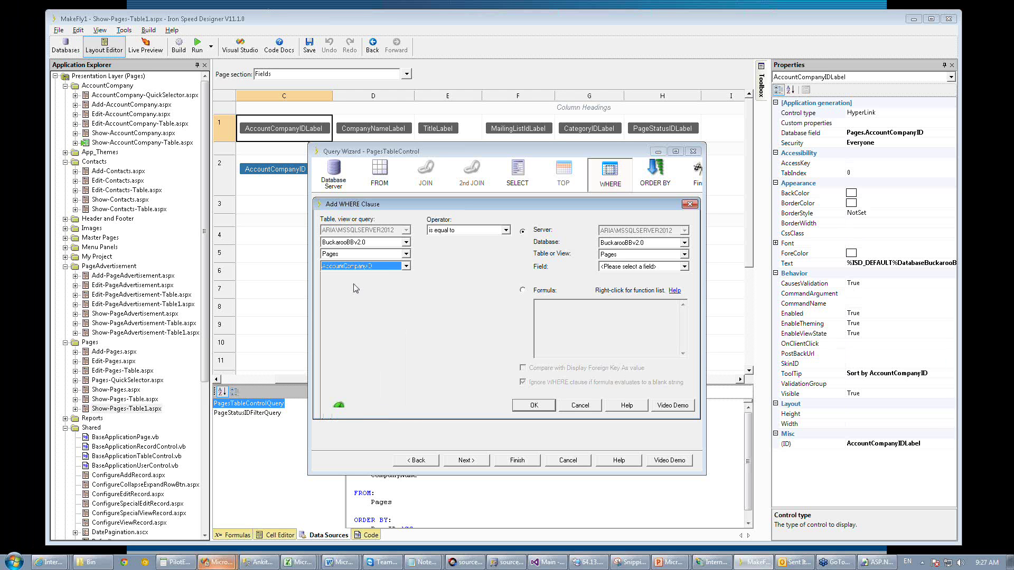
{"action": "left_click", "coordinate": [621, 255]}
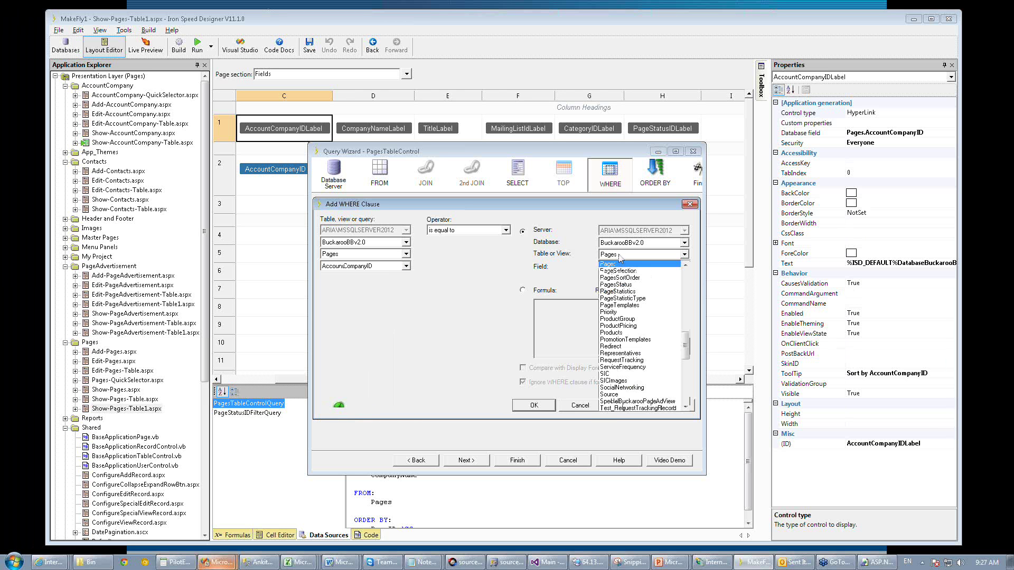
{"action": "scroll", "coordinate": [635, 276], "scroll_direction": "up", "scroll_amount": 4}
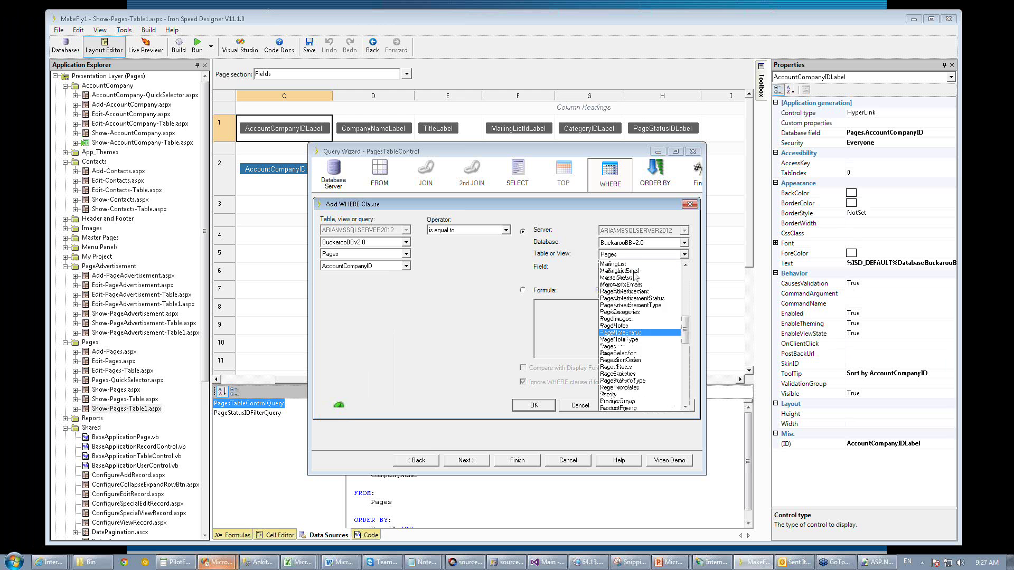
{"action": "scroll", "coordinate": [635, 277], "scroll_direction": "up", "scroll_amount": 10}
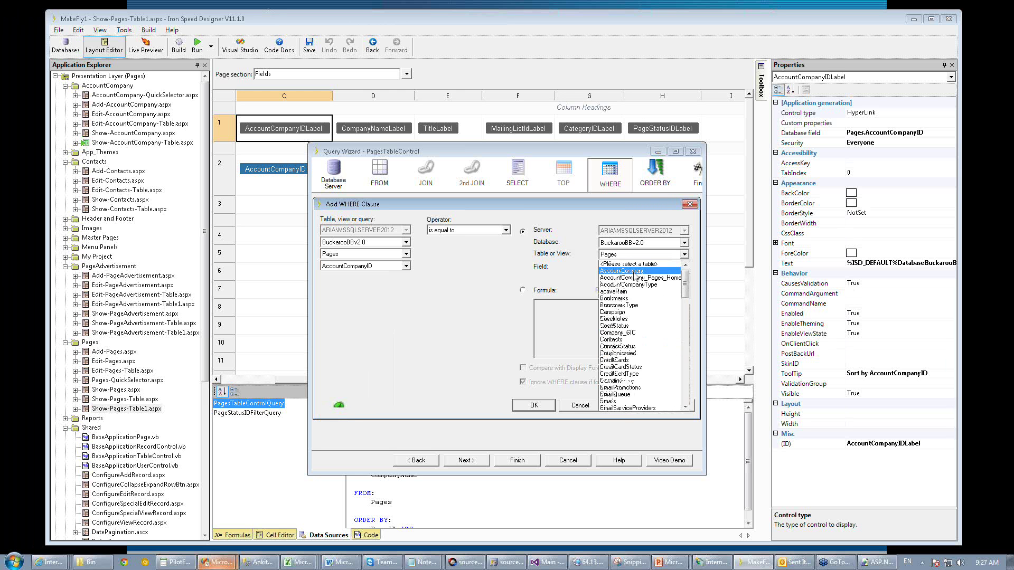
{"action": "left_click", "coordinate": [634, 272]}
{"action": "left_click", "coordinate": [628, 267]}
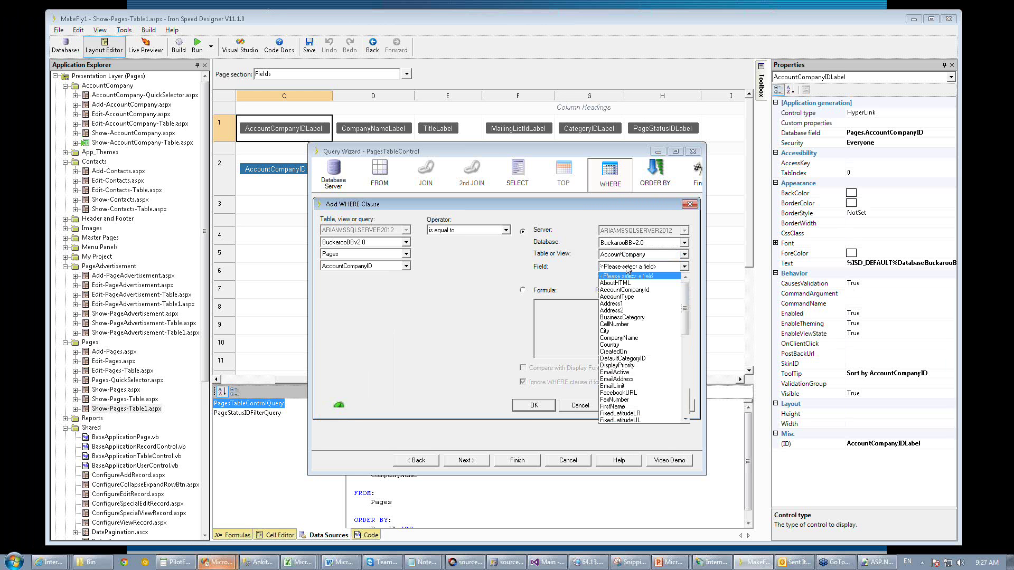
{"action": "left_click", "coordinate": [625, 290]}
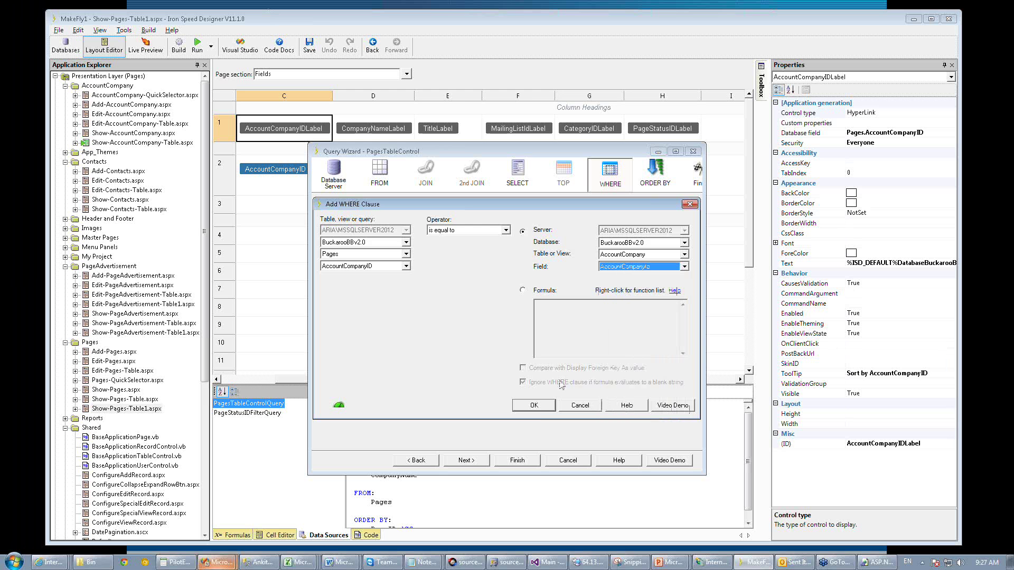
{"action": "left_click", "coordinate": [534, 405]}
Add a second WHERE clause to the query matching AccountCompany.DefaultCategoryID to PageCategories.CategoryId.
{"action": "left_click", "coordinate": [387, 270]}
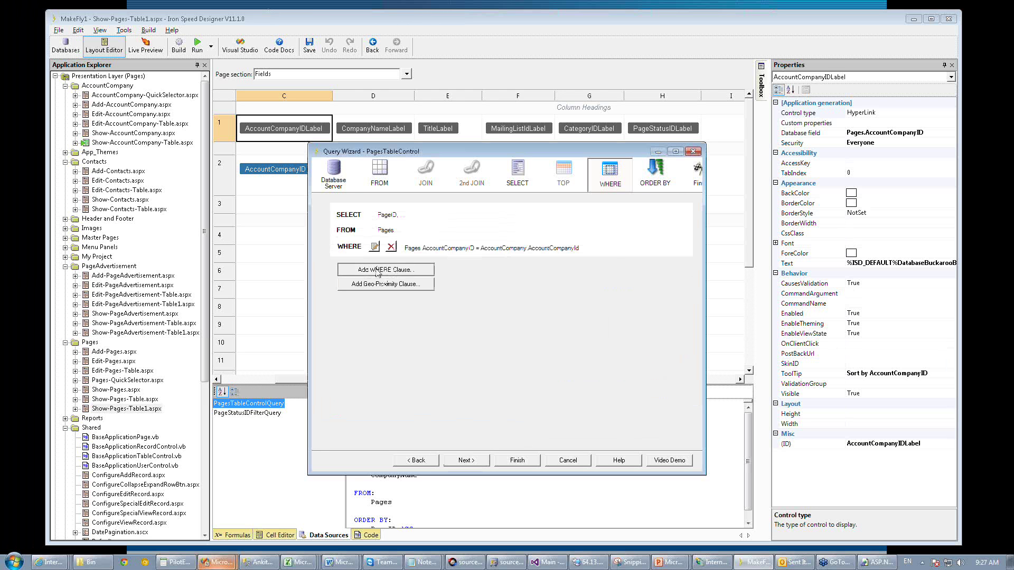
{"action": "left_click", "coordinate": [361, 254]}
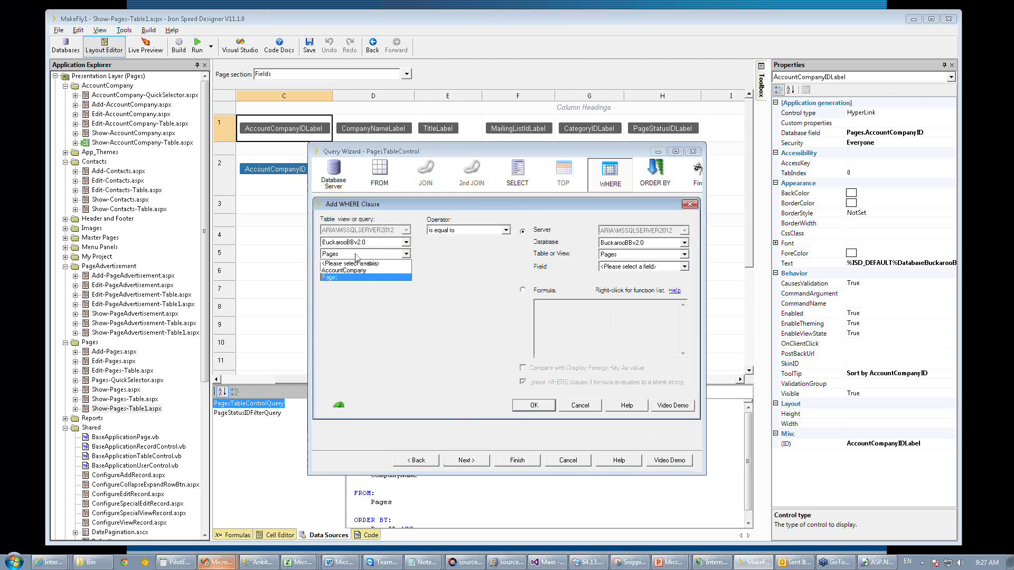
{"action": "left_click", "coordinate": [351, 273]}
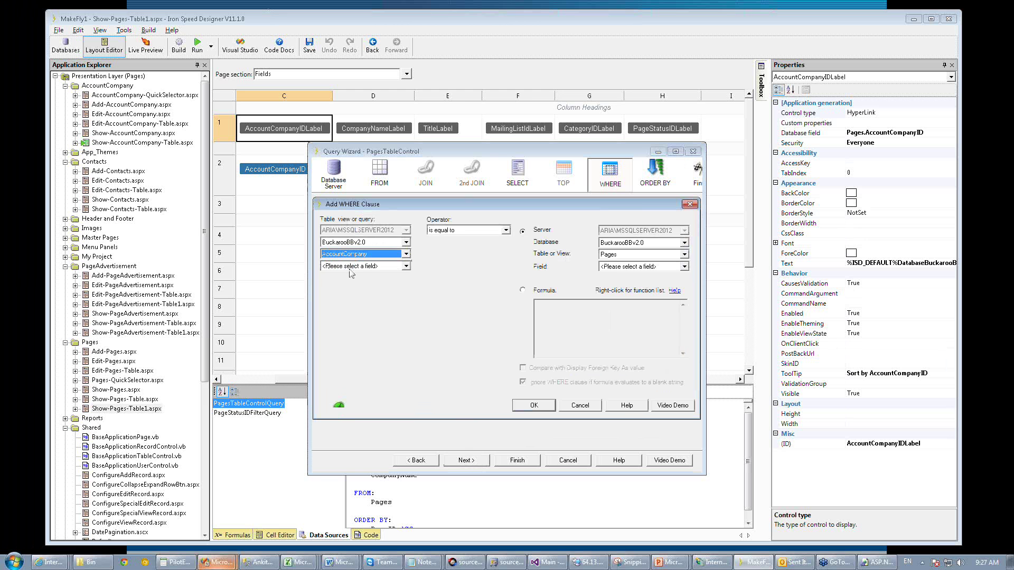
{"action": "left_click", "coordinate": [351, 266]}
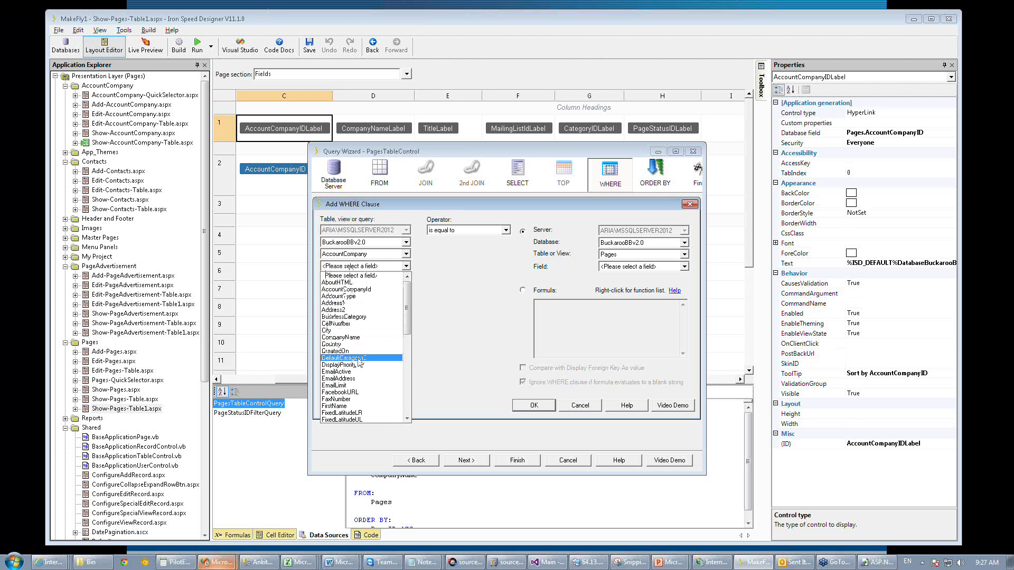
{"action": "left_click", "coordinate": [359, 362]}
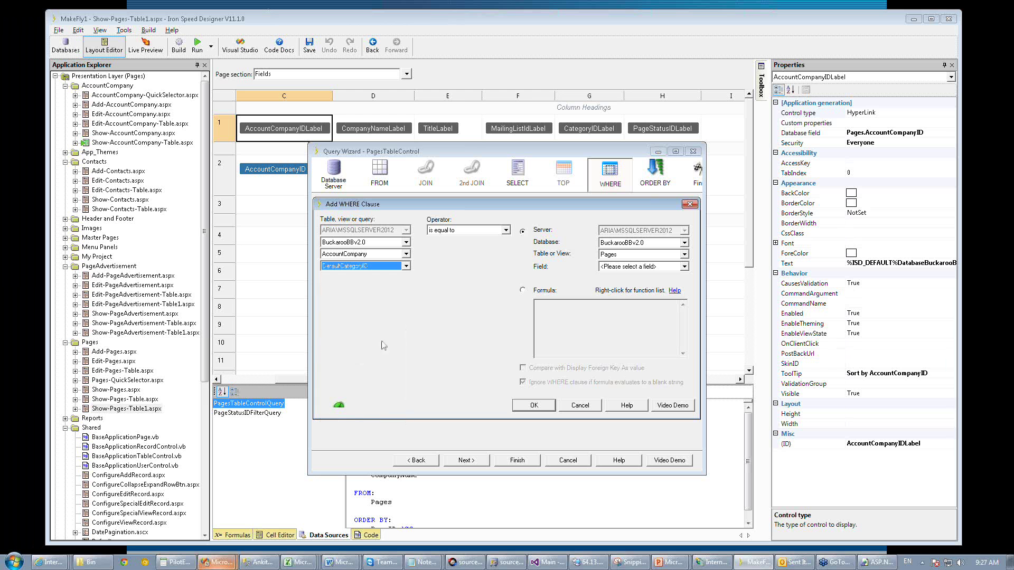
{"action": "left_click", "coordinate": [619, 257]}
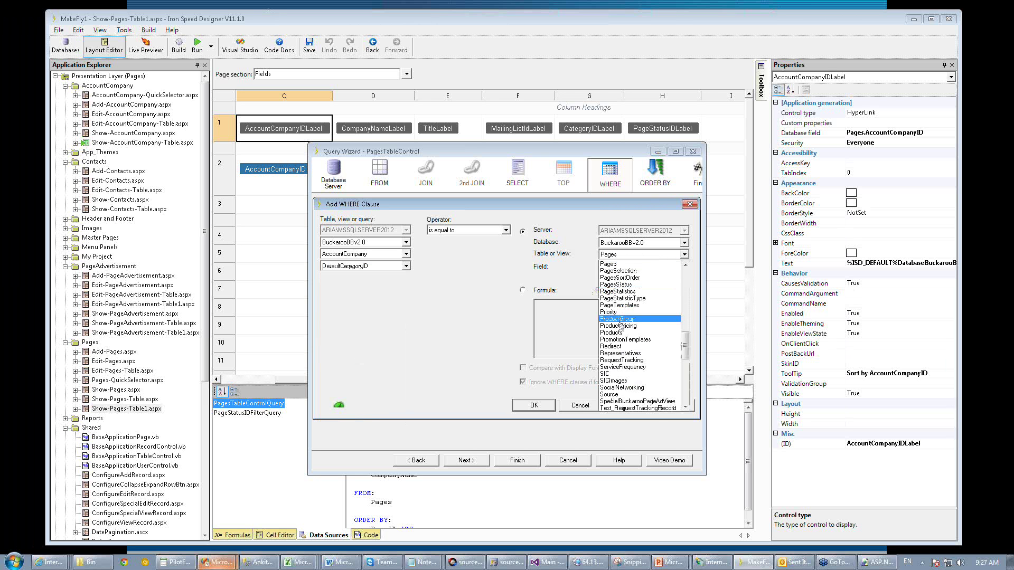
{"action": "scroll", "coordinate": [621, 326], "scroll_direction": "up", "scroll_amount": 8}
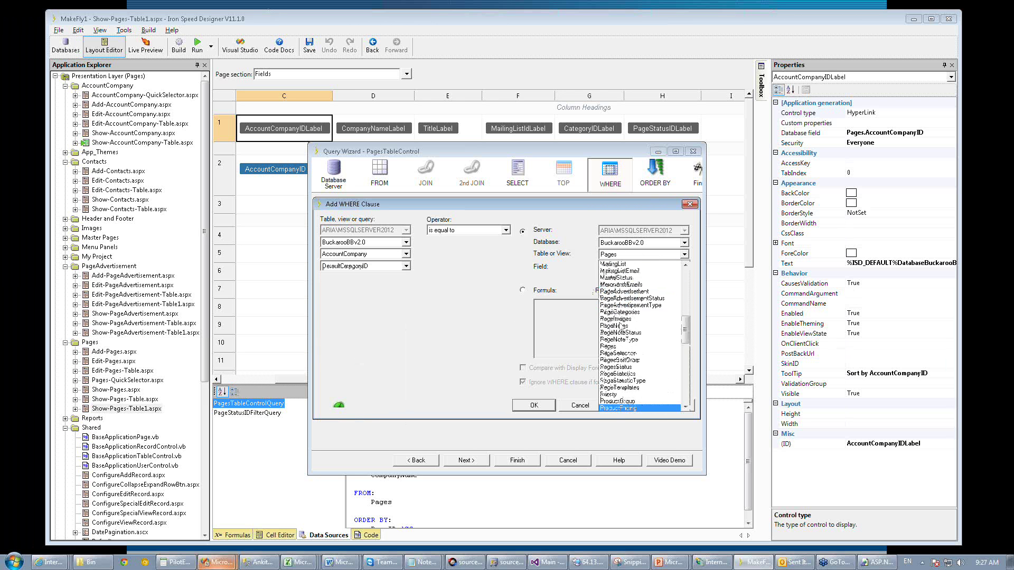
{"action": "scroll", "coordinate": [620, 325], "scroll_direction": "up", "scroll_amount": 3}
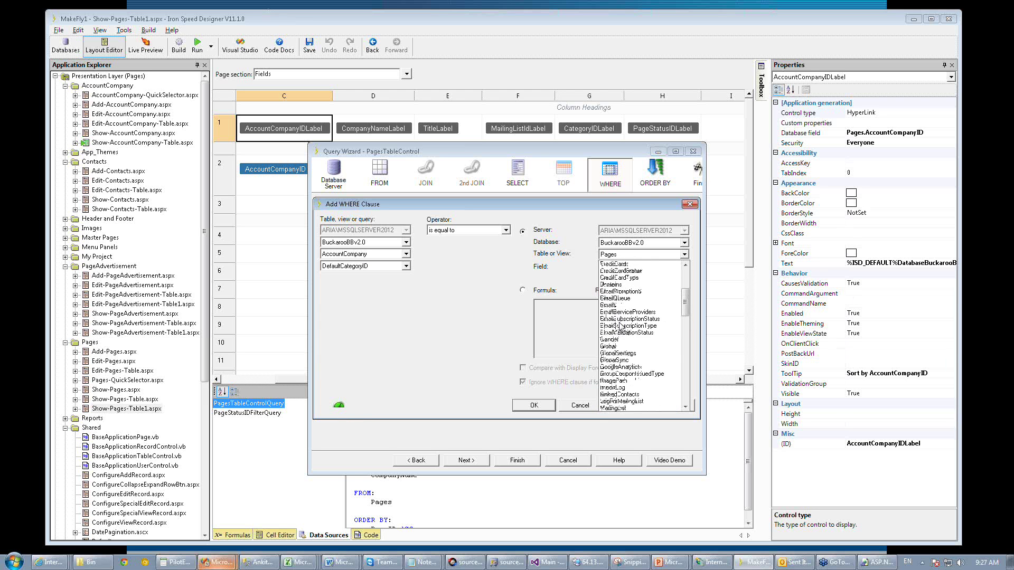
{"action": "scroll", "coordinate": [620, 326], "scroll_direction": "up", "scroll_amount": 3}
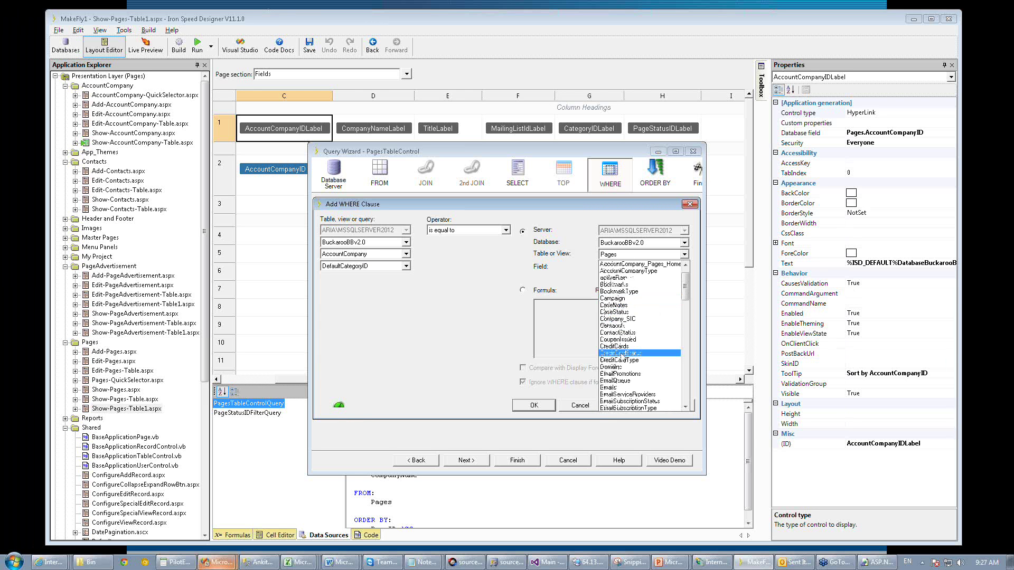
{"action": "scroll", "coordinate": [622, 354], "scroll_direction": "down", "scroll_amount": 5}
{"action": "scroll", "coordinate": [623, 358], "scroll_direction": "down", "scroll_amount": 3}
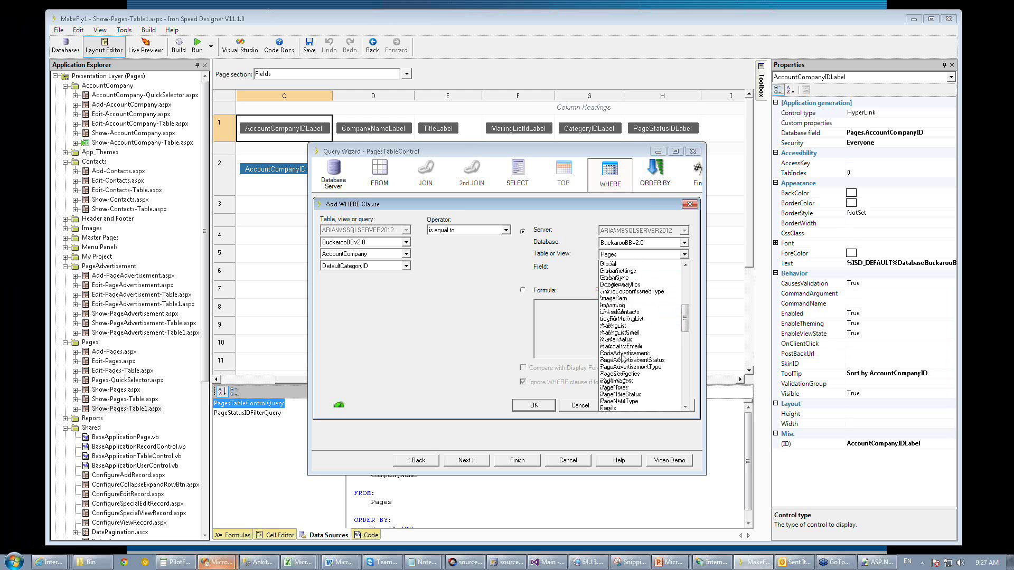
{"action": "left_click", "coordinate": [622, 374]}
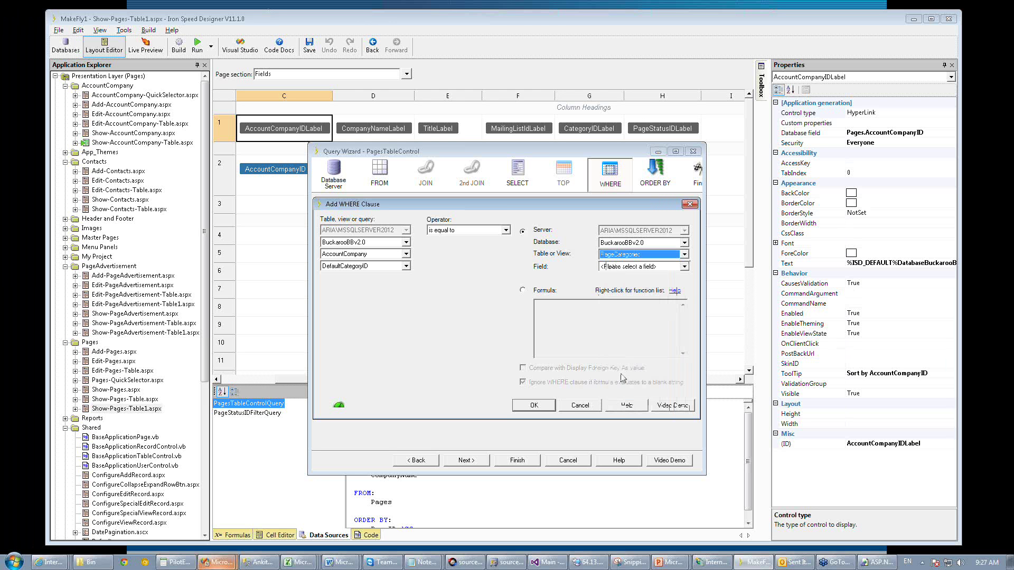
{"action": "left_click", "coordinate": [615, 269]}
{"action": "left_click", "coordinate": [617, 285]}
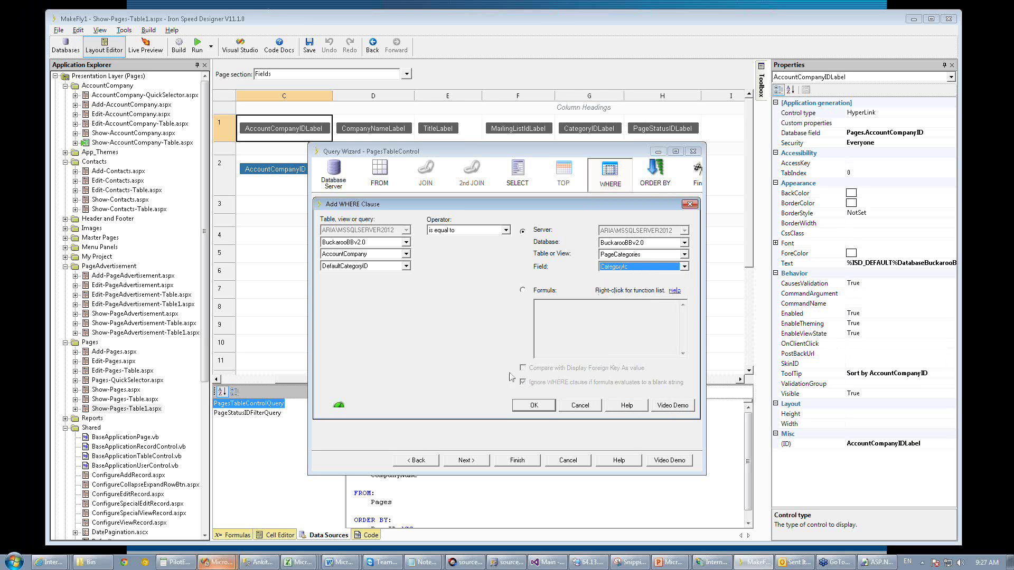
{"action": "left_click", "coordinate": [534, 406]}
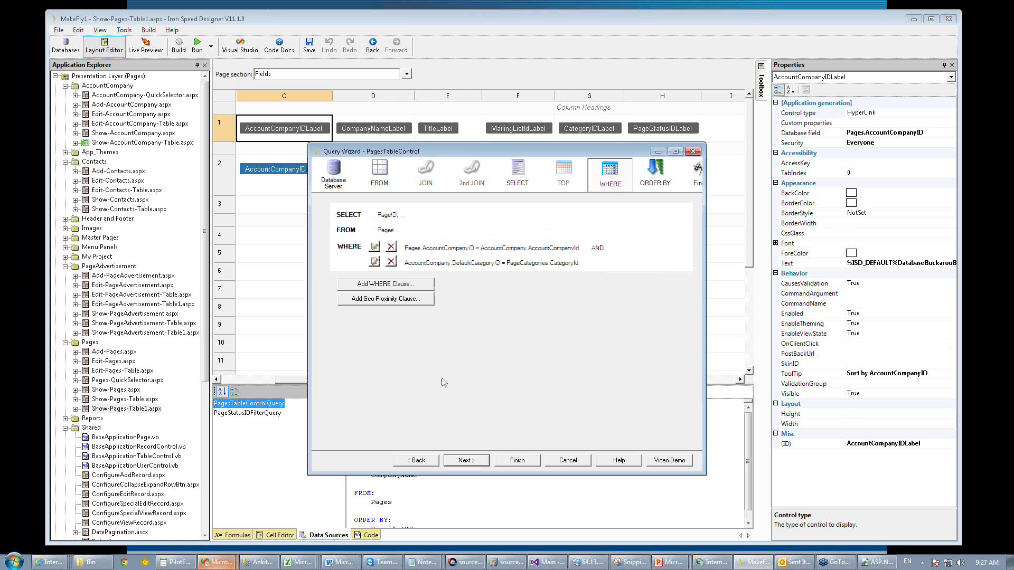